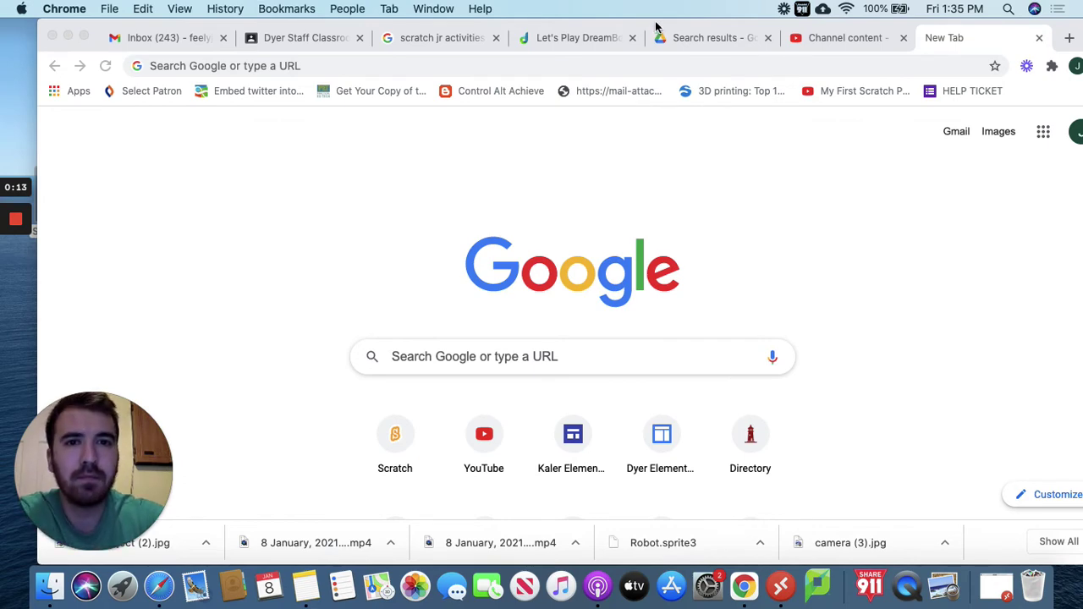
Load photopea.com in the Chrome tab
drag(656, 25, 590, 25)
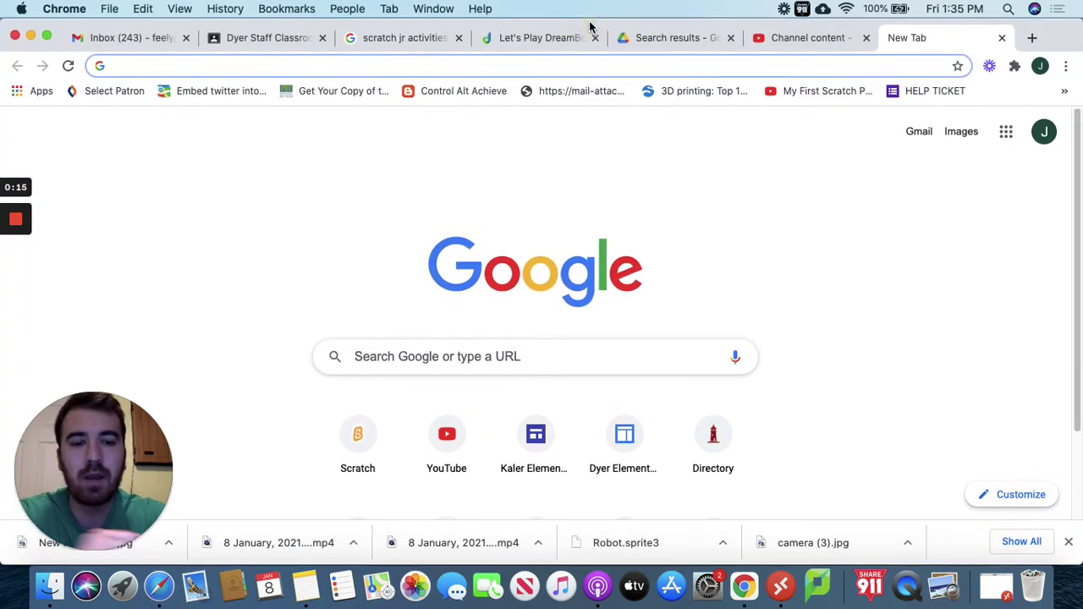
text(photo)
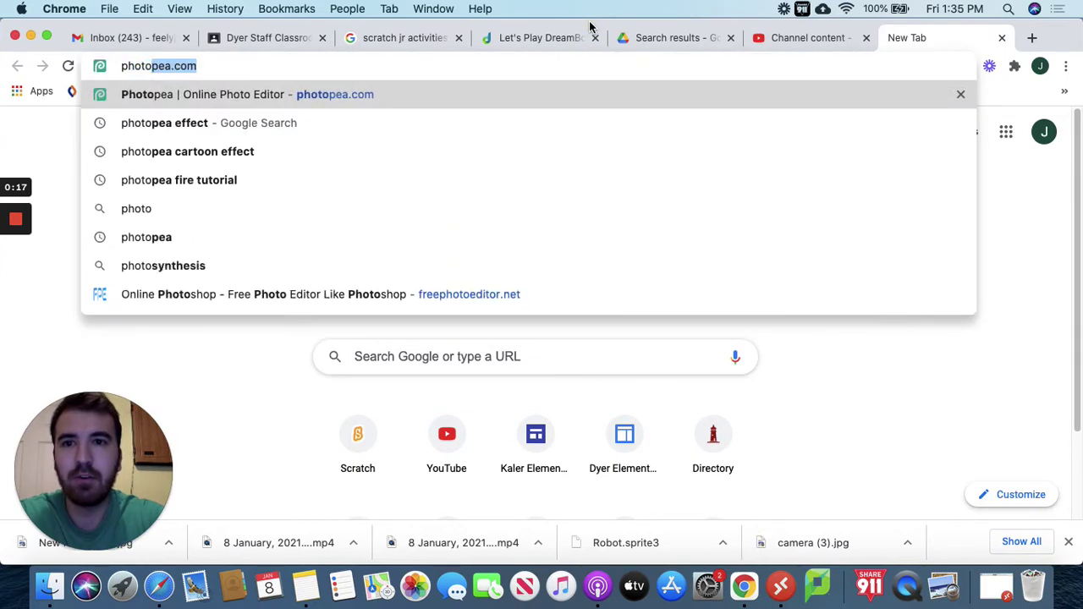
text(pea.com)
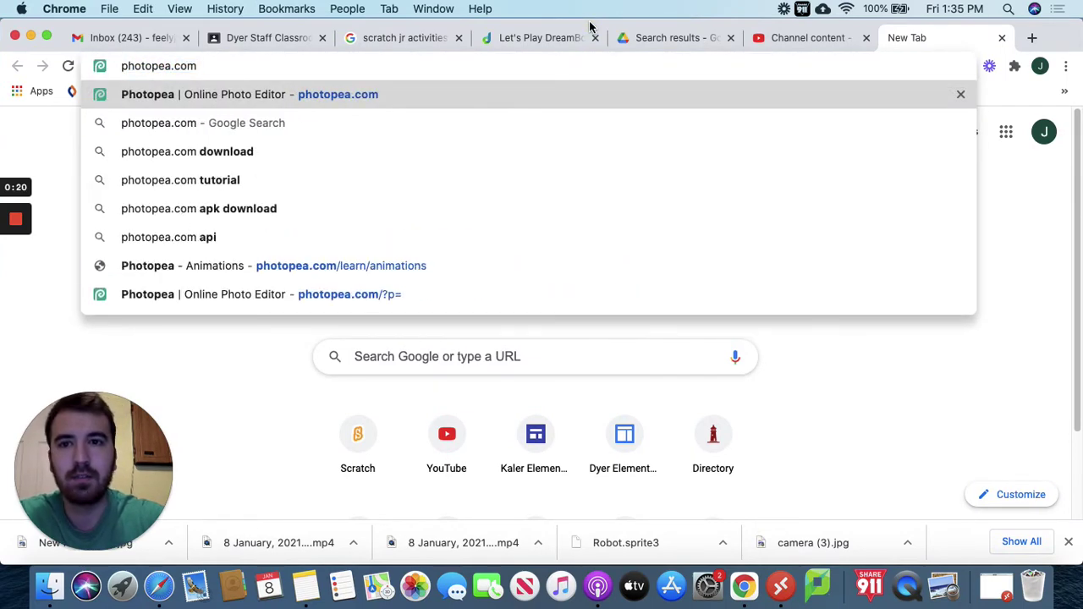
key(Return)
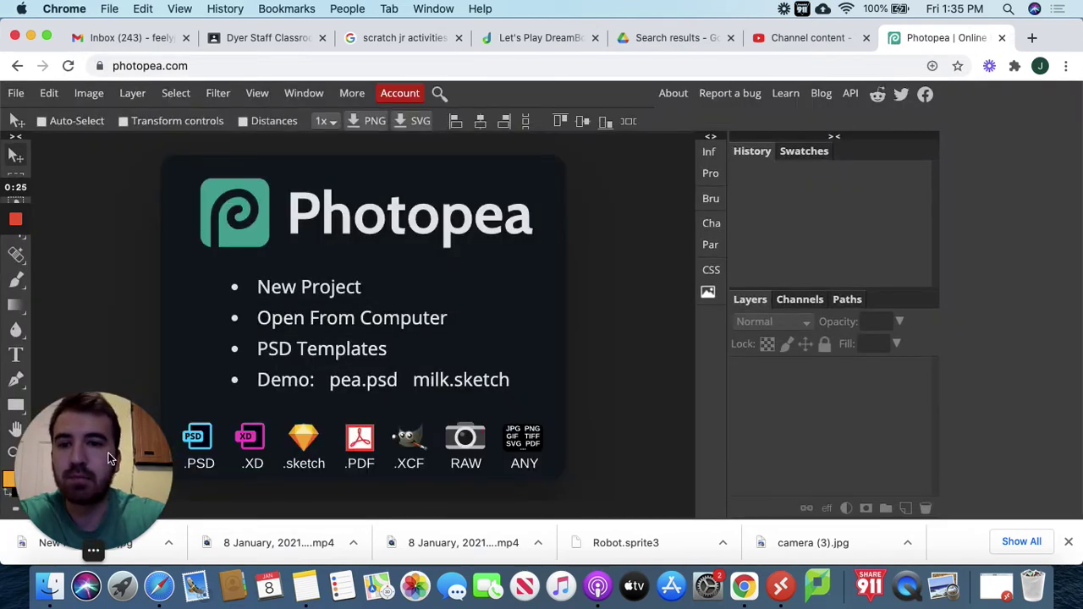
drag(108, 458, 921, 115)
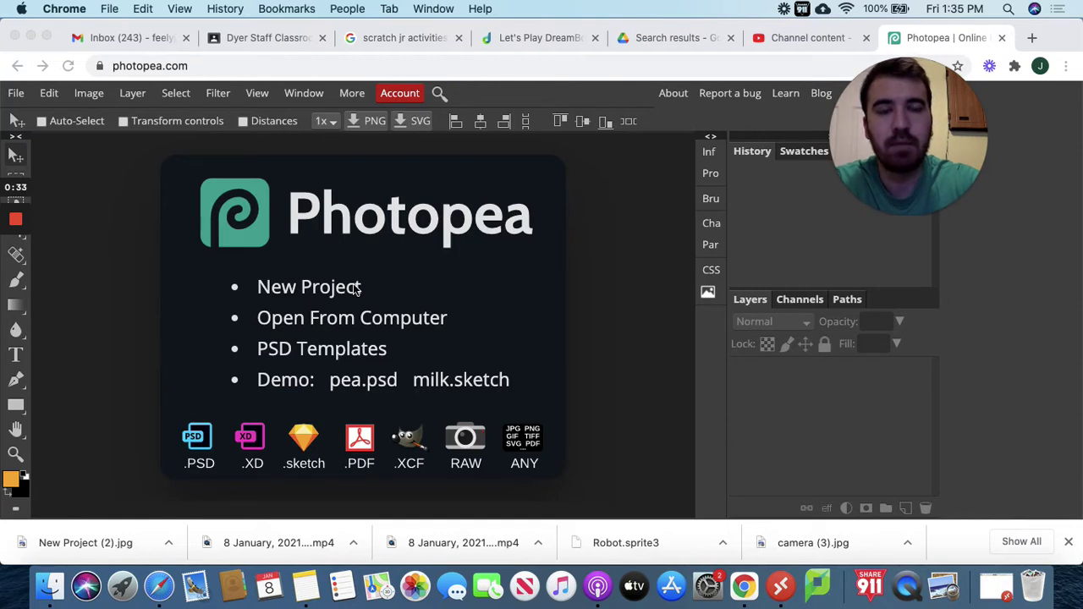
mouse_move(881, 131)
drag(881, 129, 926, 161)
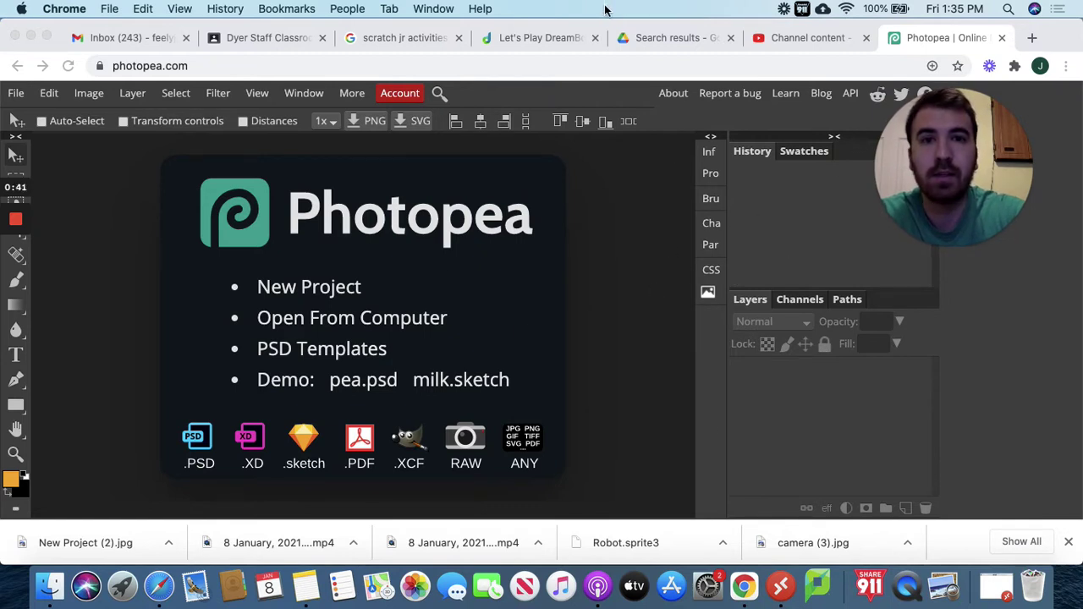
drag(581, 19, 582, 20)
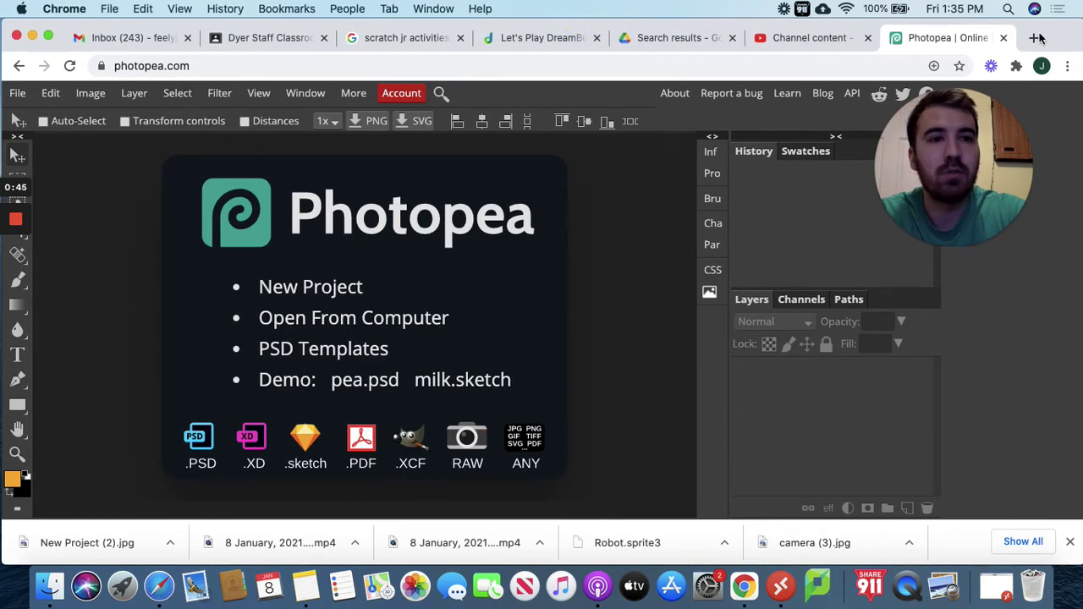
In a new tab, go to search.kidzsearch.com and search for 'landscape'
click(1037, 38)
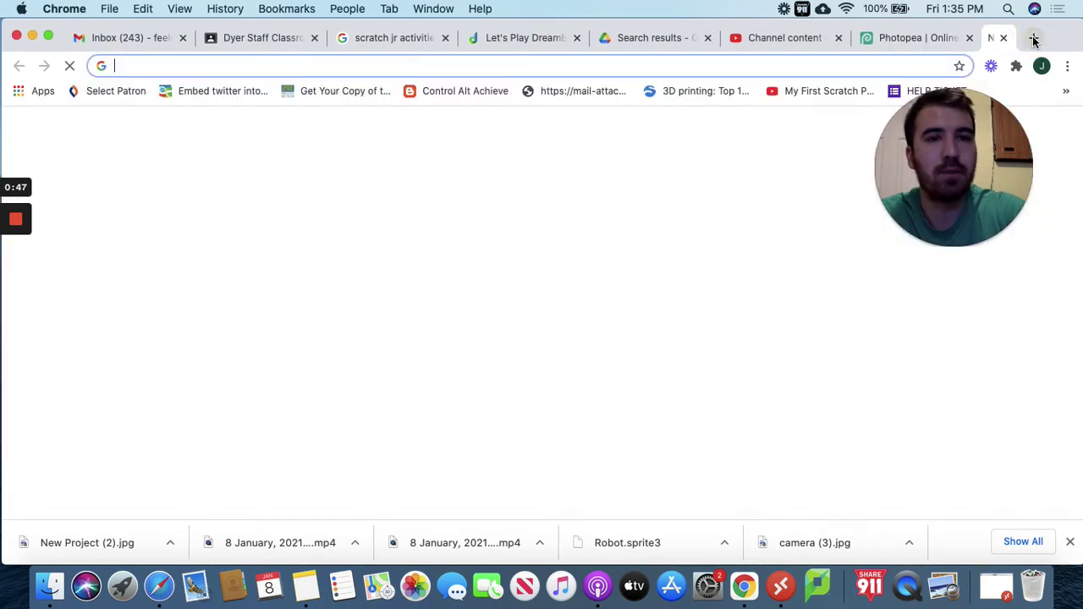
text(s)
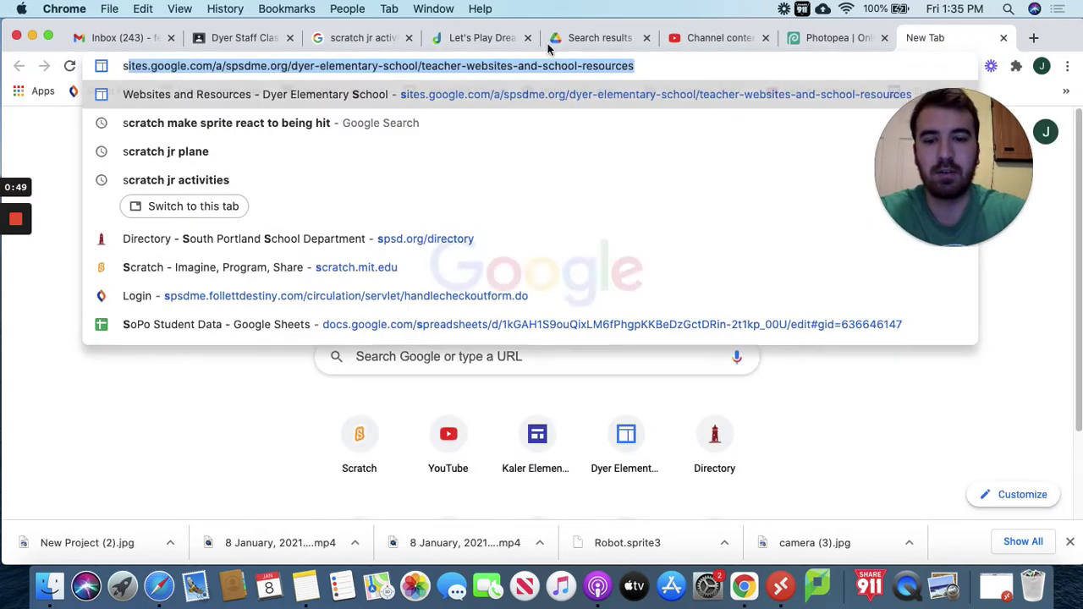
text(earch)
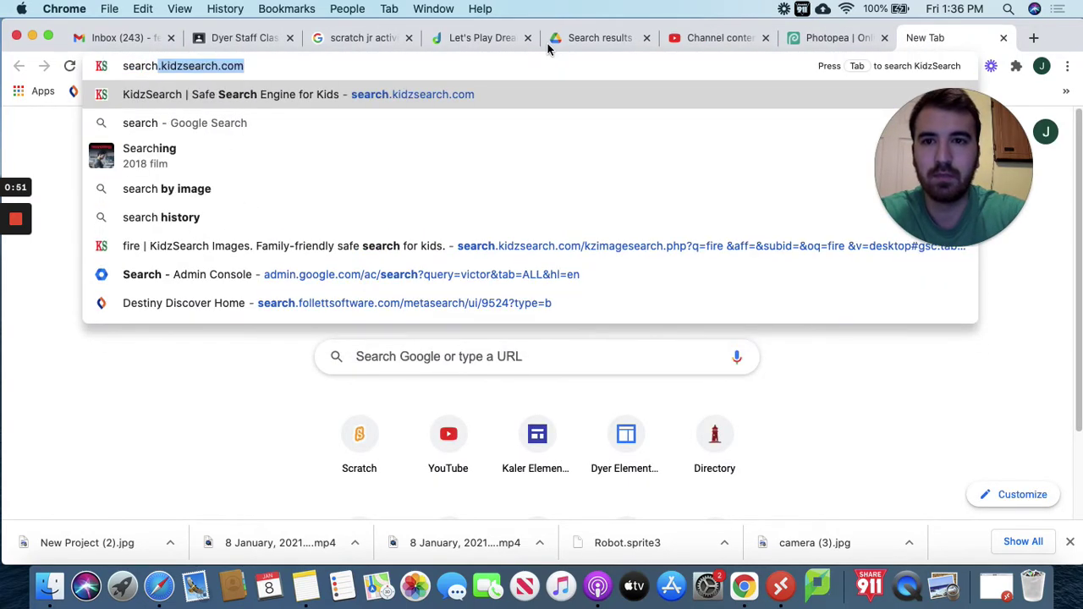
text(.kid)
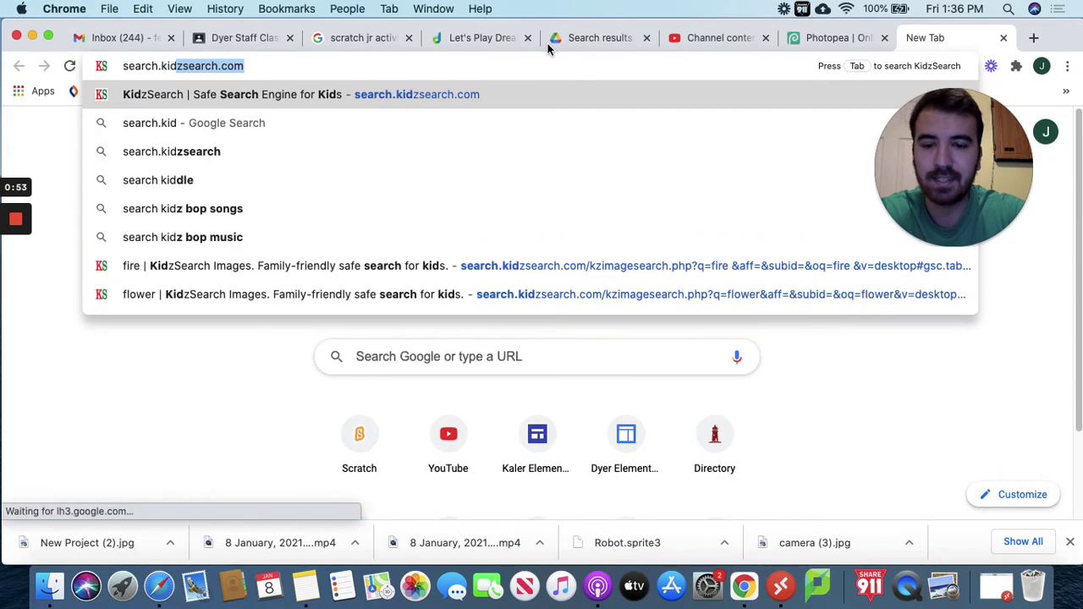
text(zsearc)
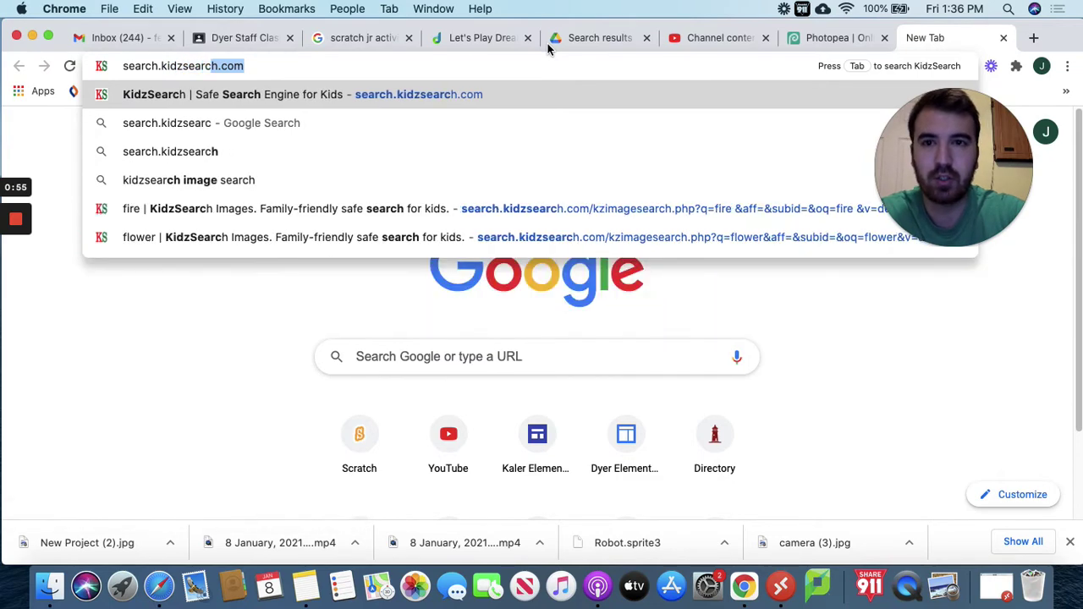
text(h.com)
key(Return)
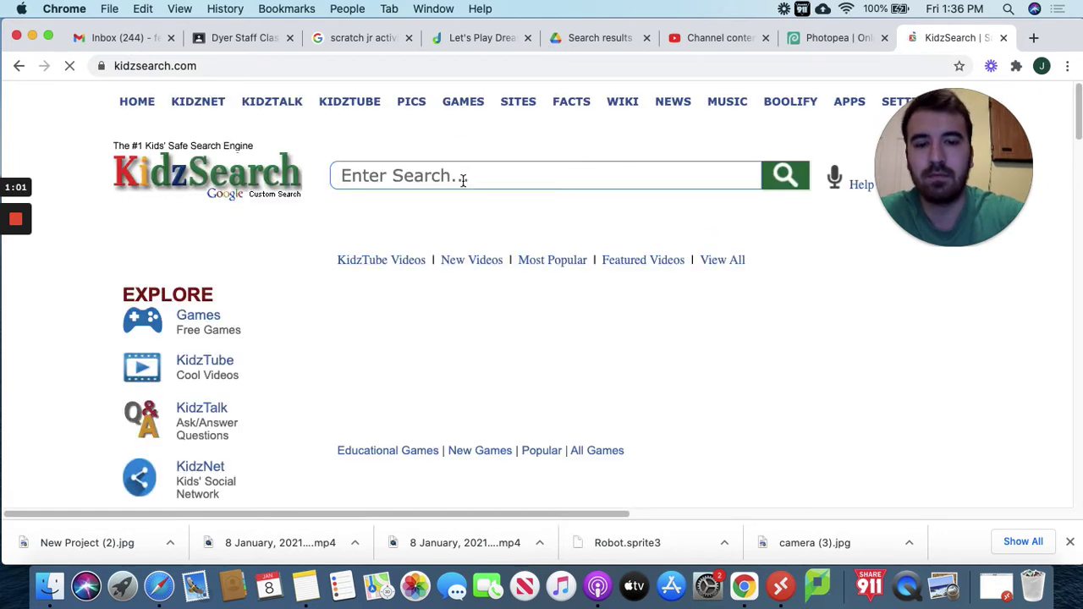
text(land)
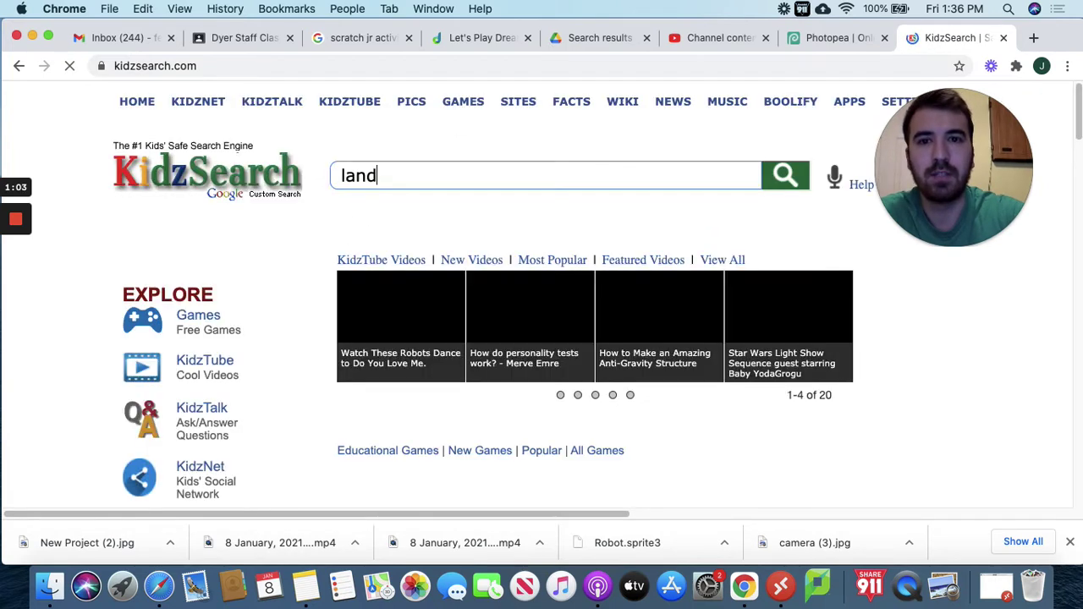
text(scape)
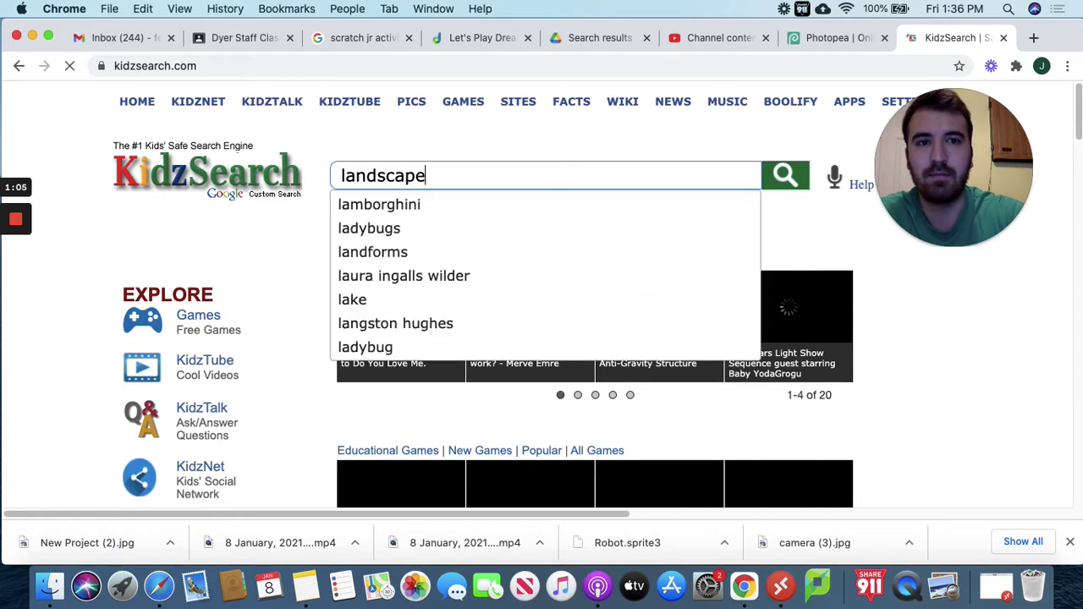
key(Return)
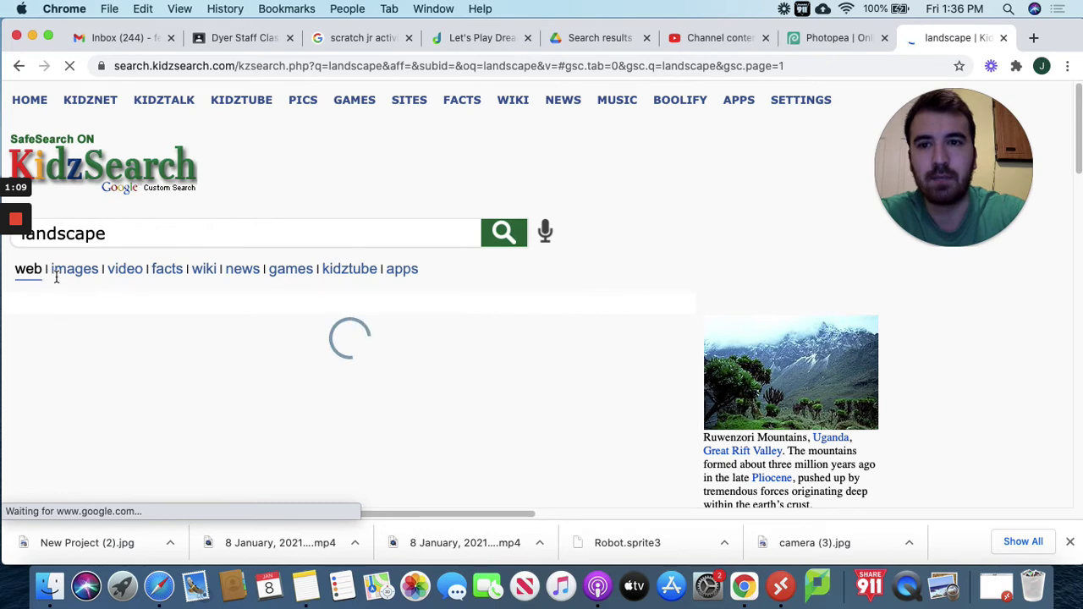
Filter the landscape results to copyright-free images
click(74, 269)
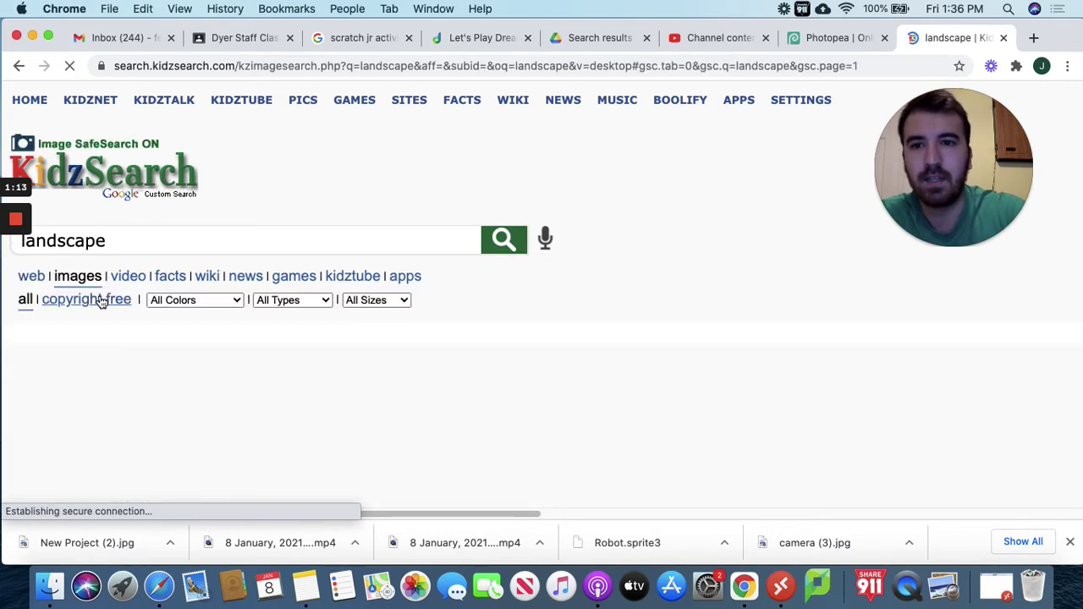
click(96, 301)
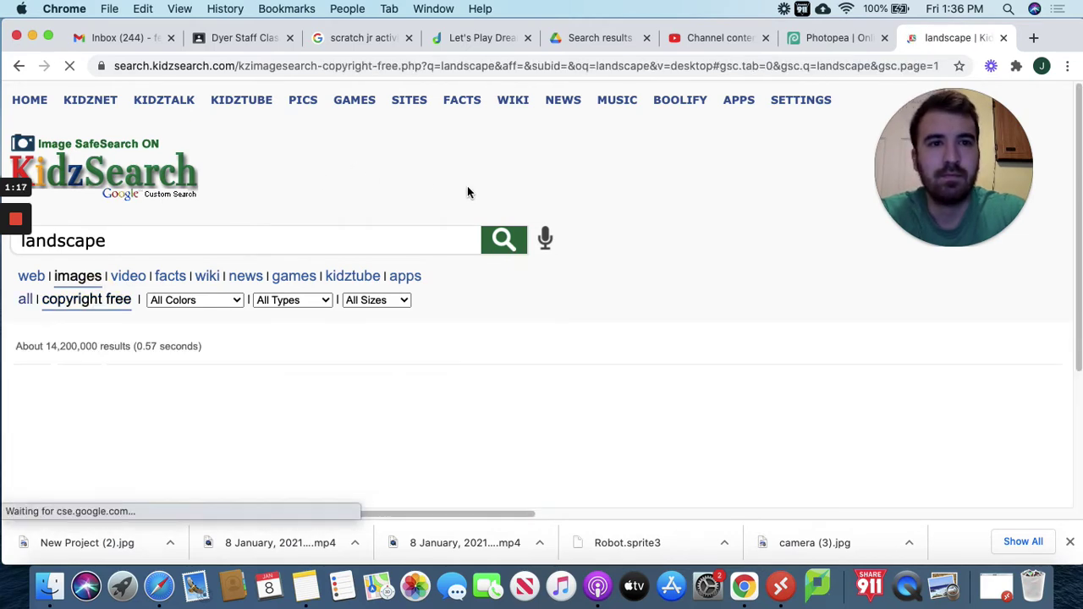
scroll(574, 289, down, 5)
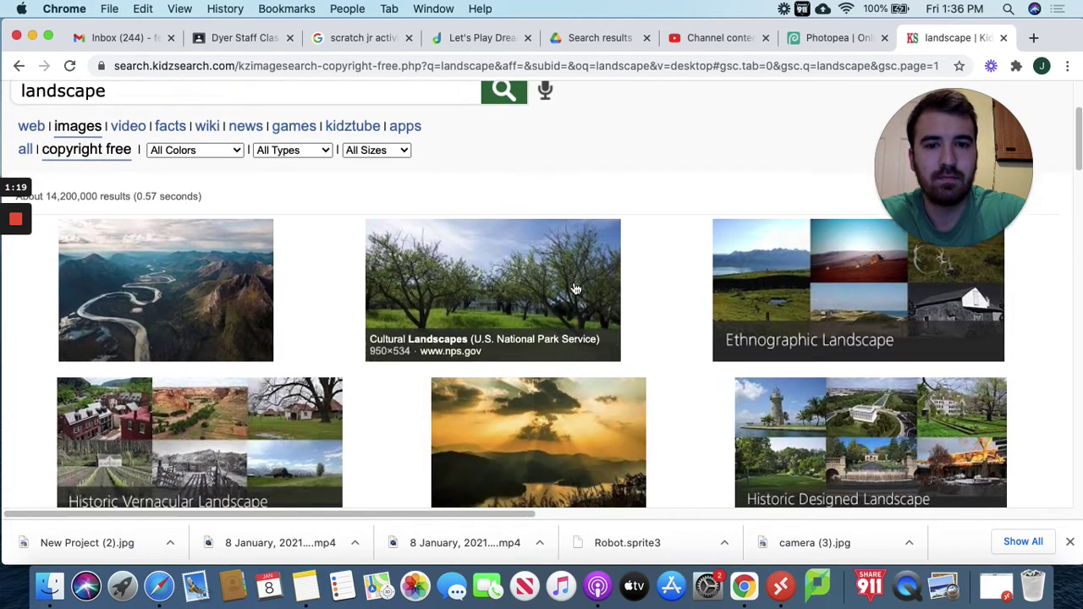
Copy the image address of the mountain lake pier photo, then go back to Photopea
scroll(574, 288, down, 6)
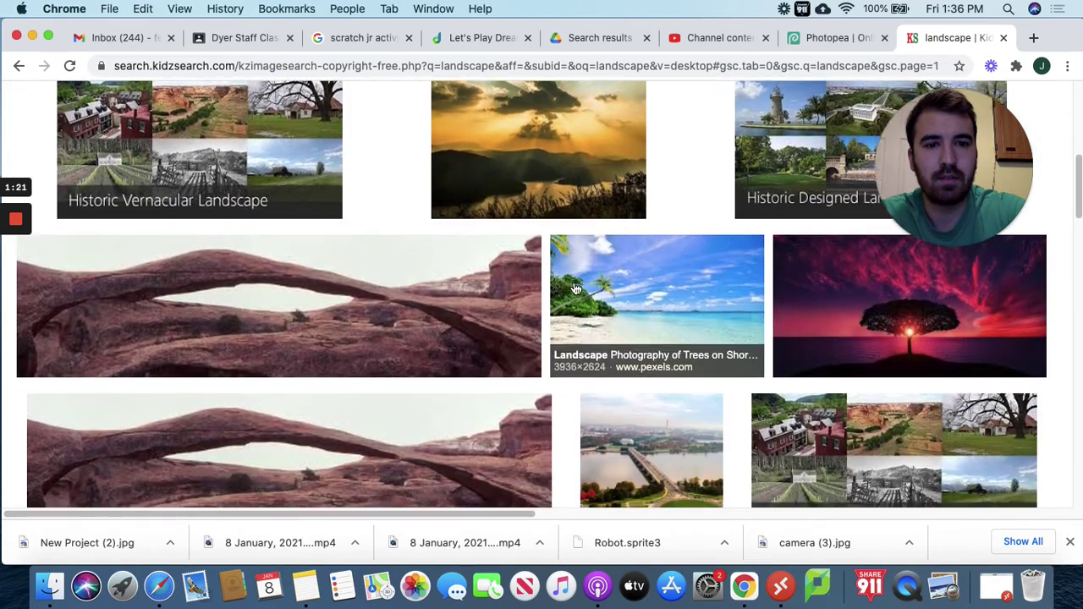
scroll(574, 288, down, 2)
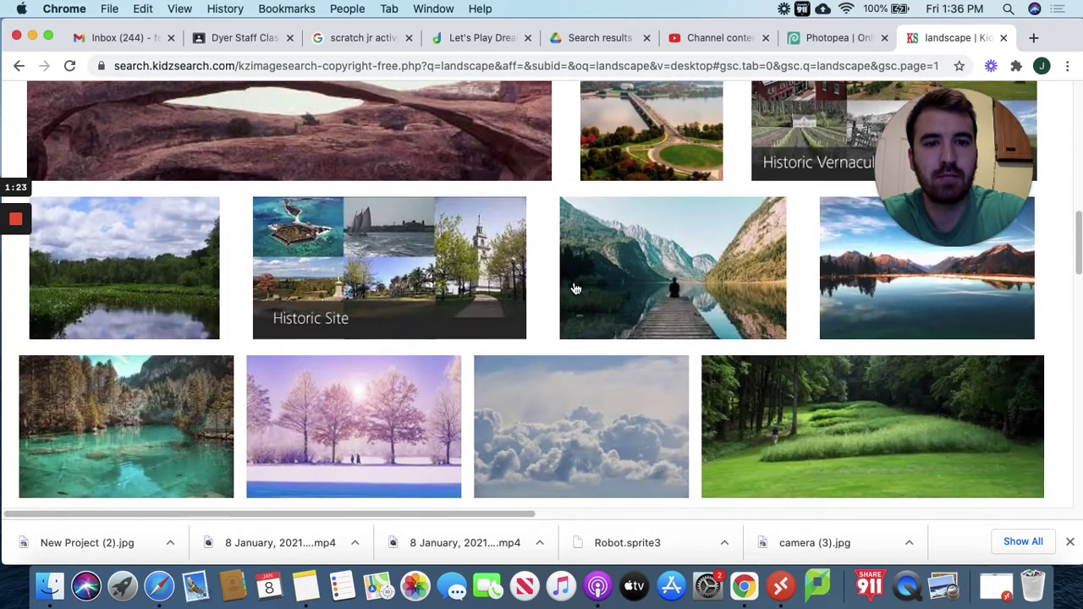
click(716, 263)
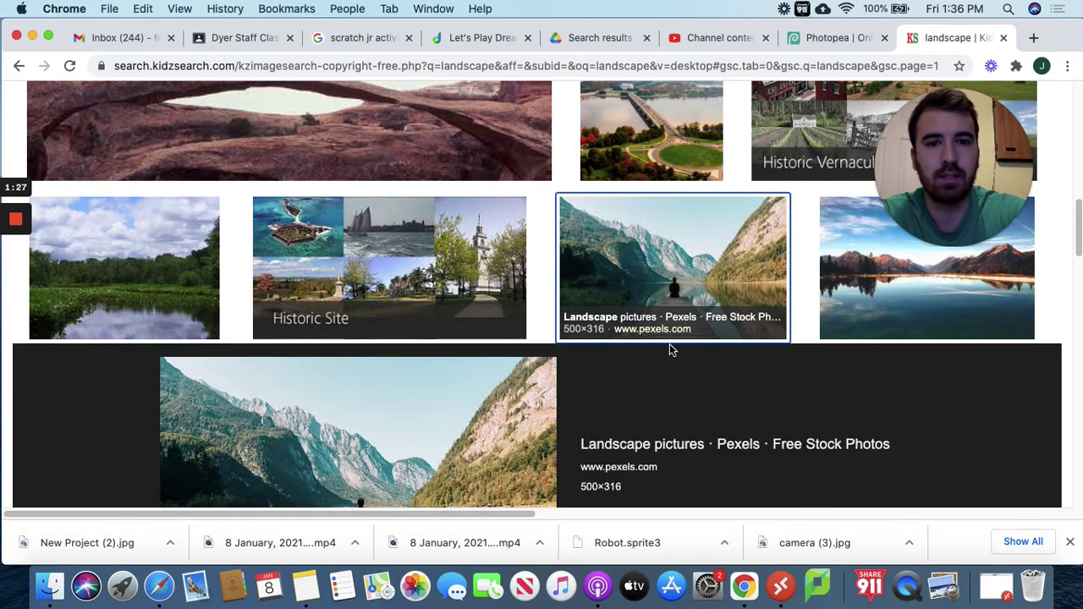
scroll(669, 345, down, 2)
scroll(675, 362, down, 1)
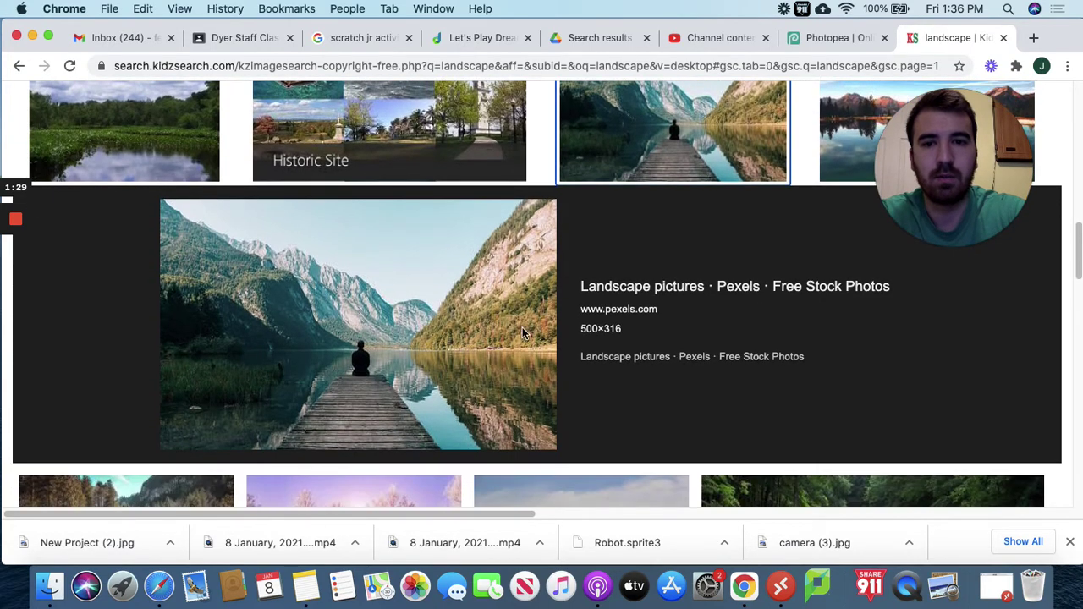
right_click(415, 294)
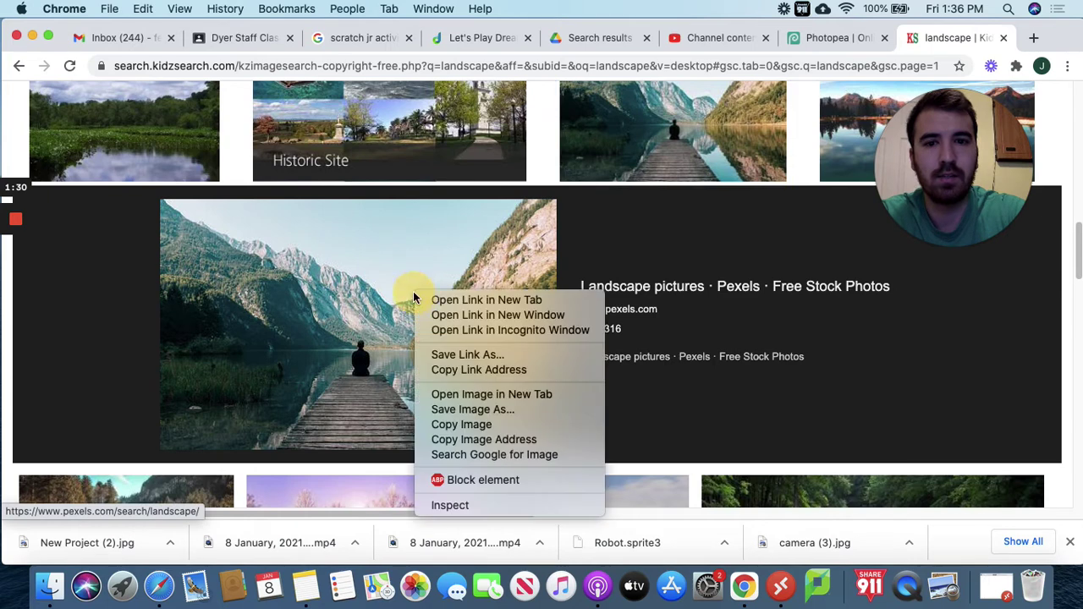
click(511, 443)
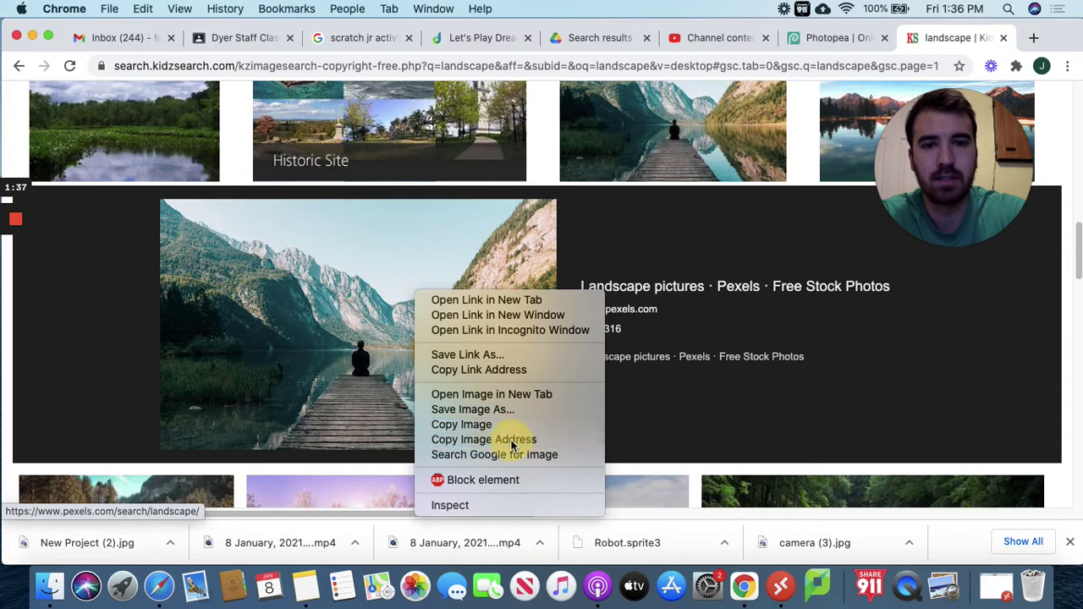
click(834, 39)
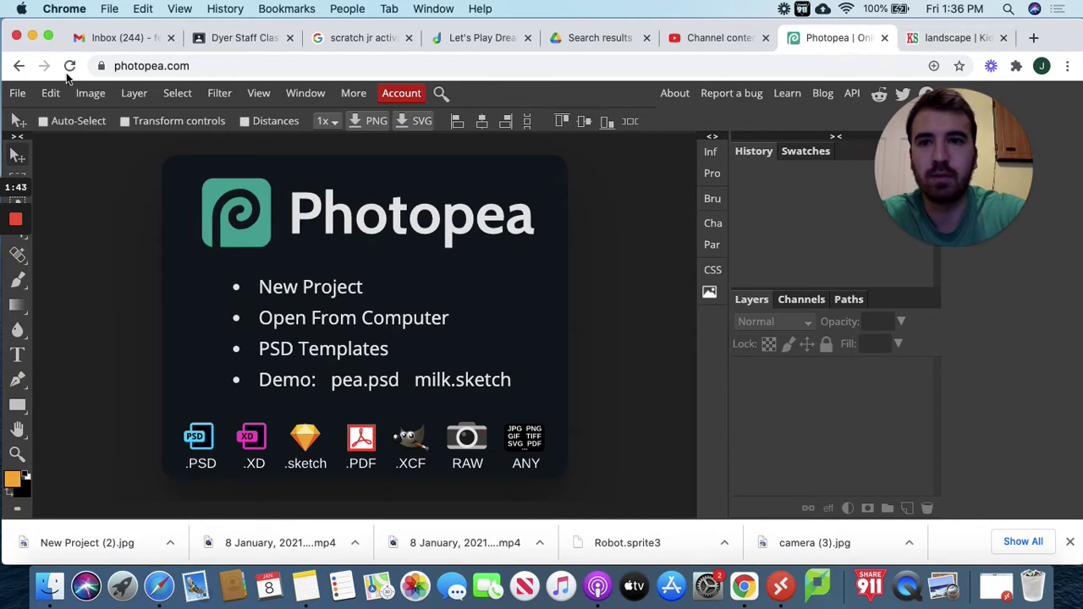
Open the mountain lake pier photo in Photopea using File > Open from URL with the copied link
click(18, 94)
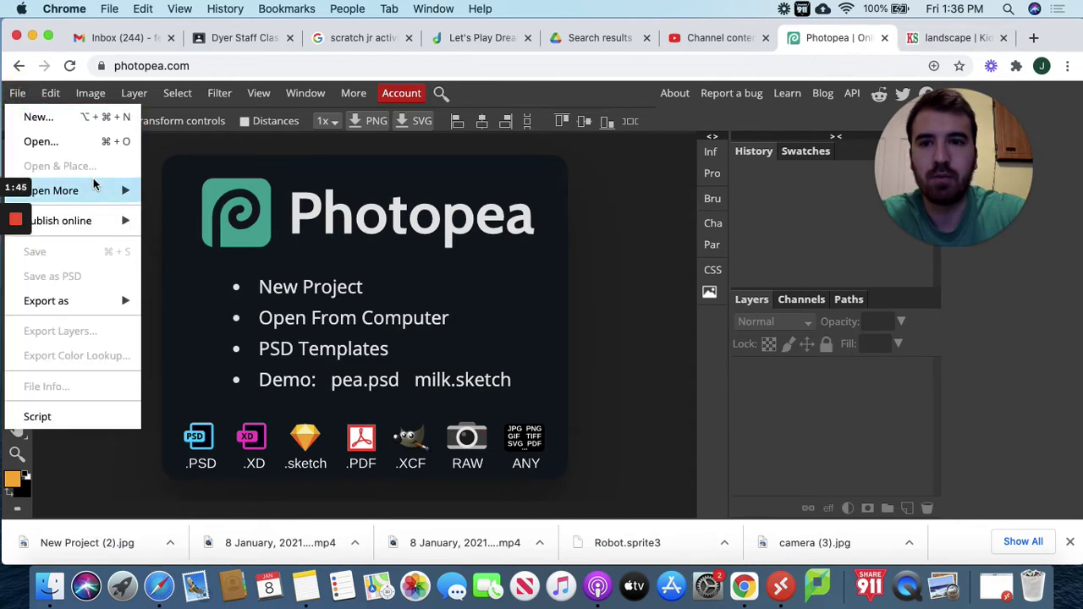
mouse_move(95, 184)
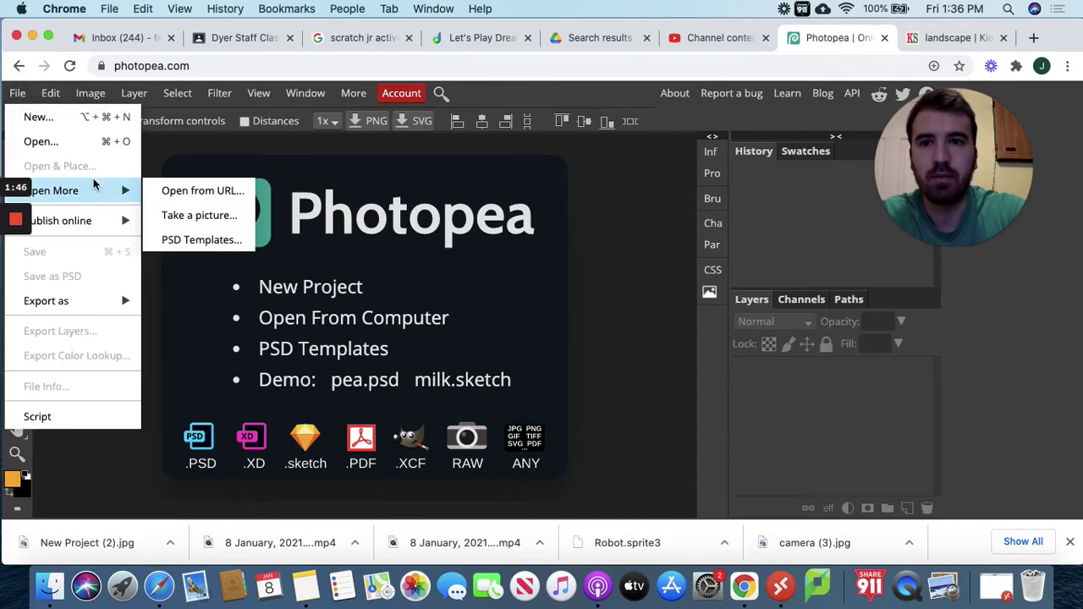
click(204, 193)
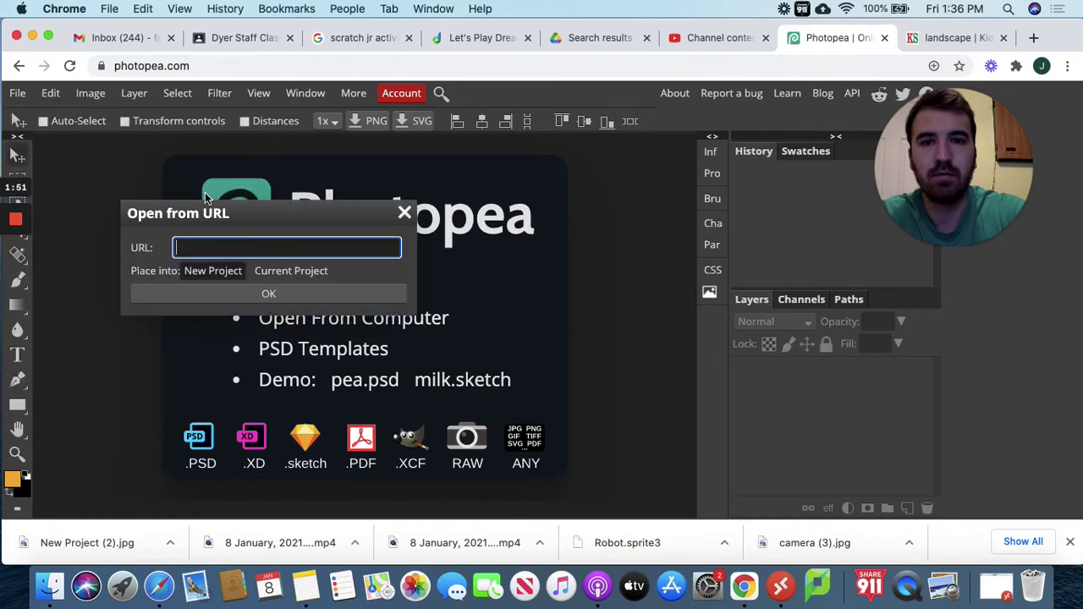
right_click(225, 243)
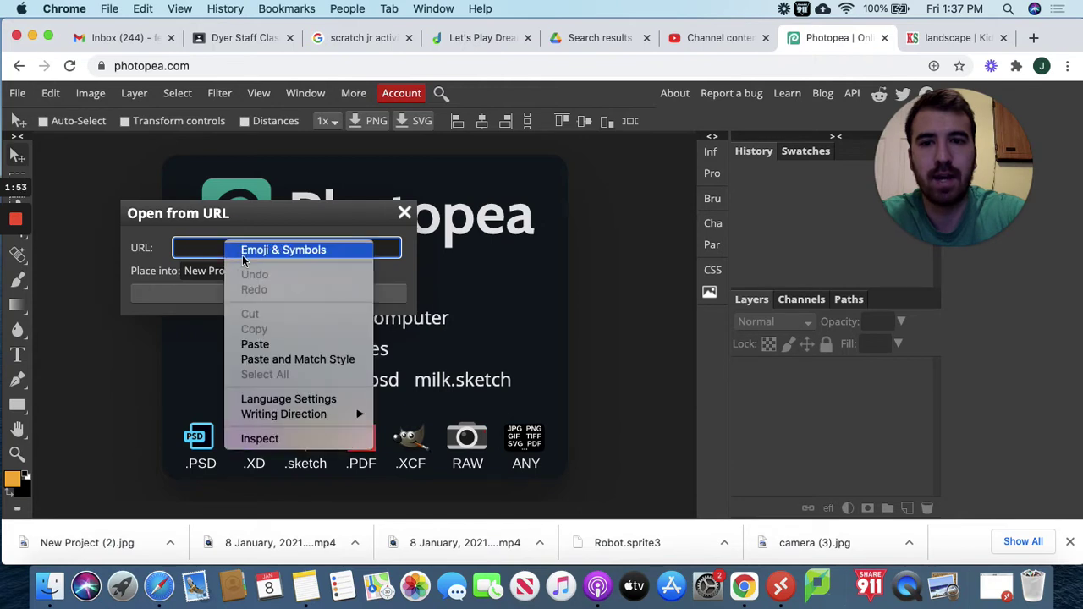
click(255, 345)
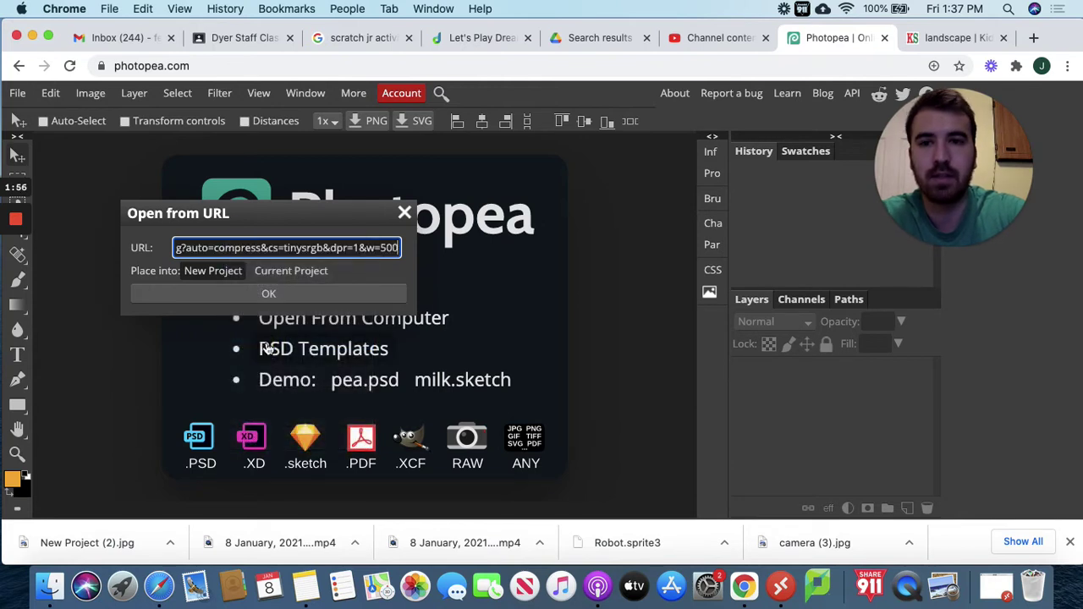
click(296, 296)
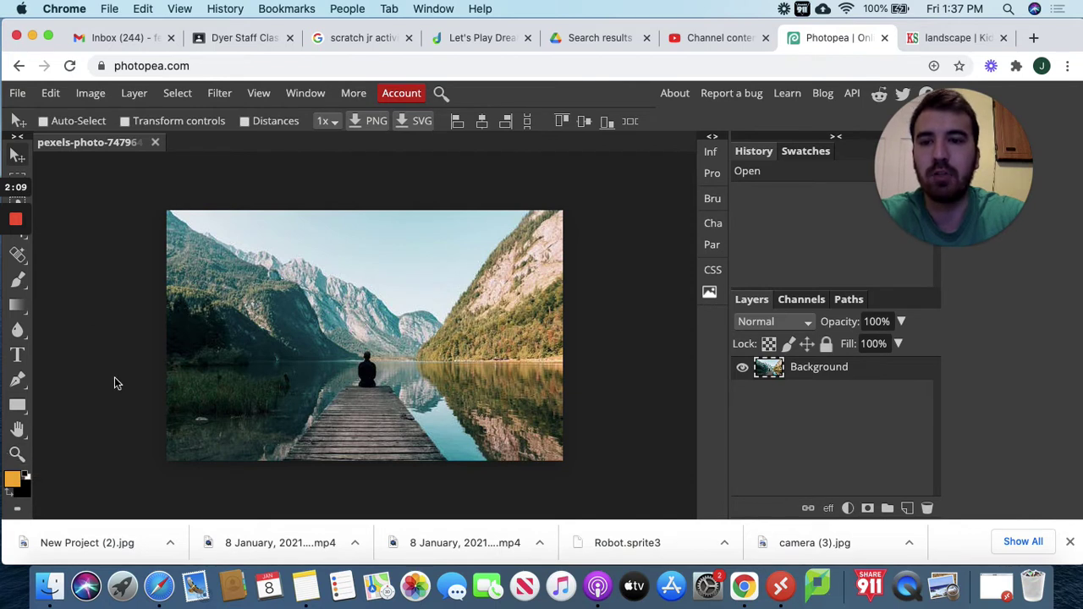
click(18, 455)
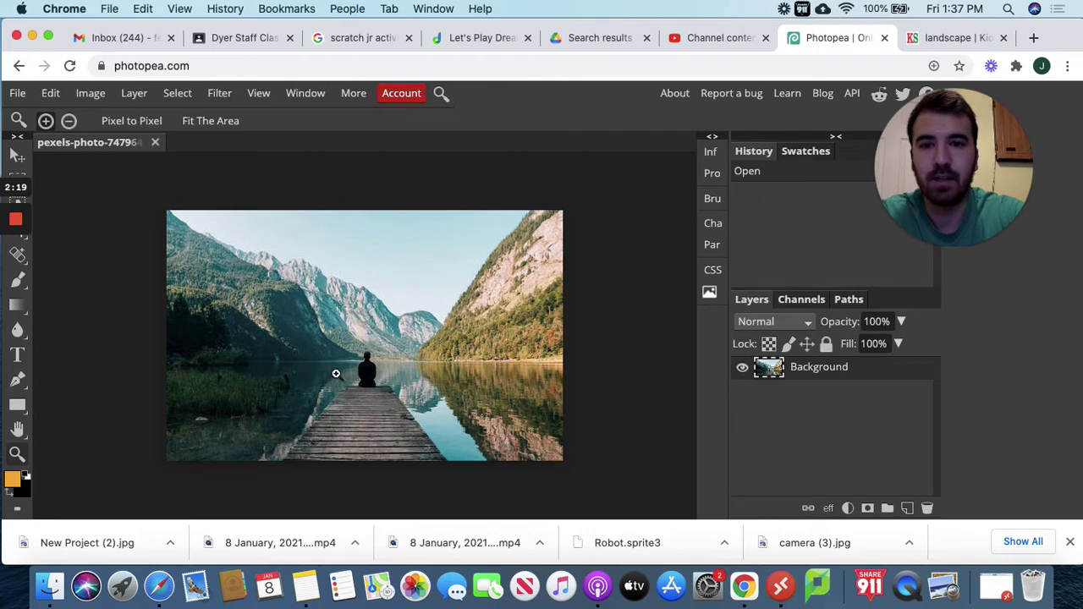
Magnify the view onto the seated figure at the end of the dock
click(318, 353)
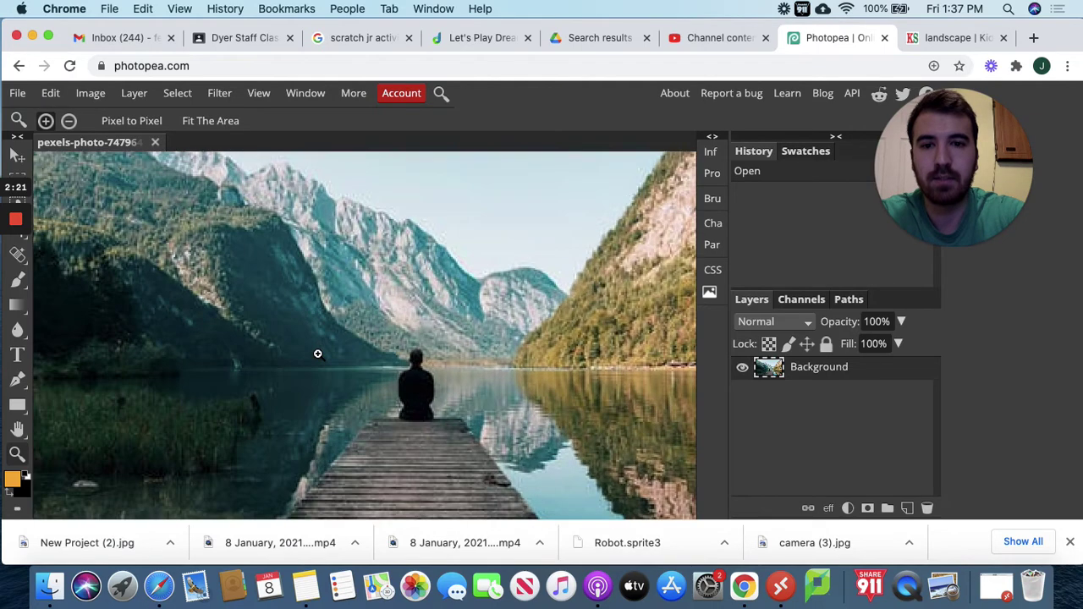
click(68, 121)
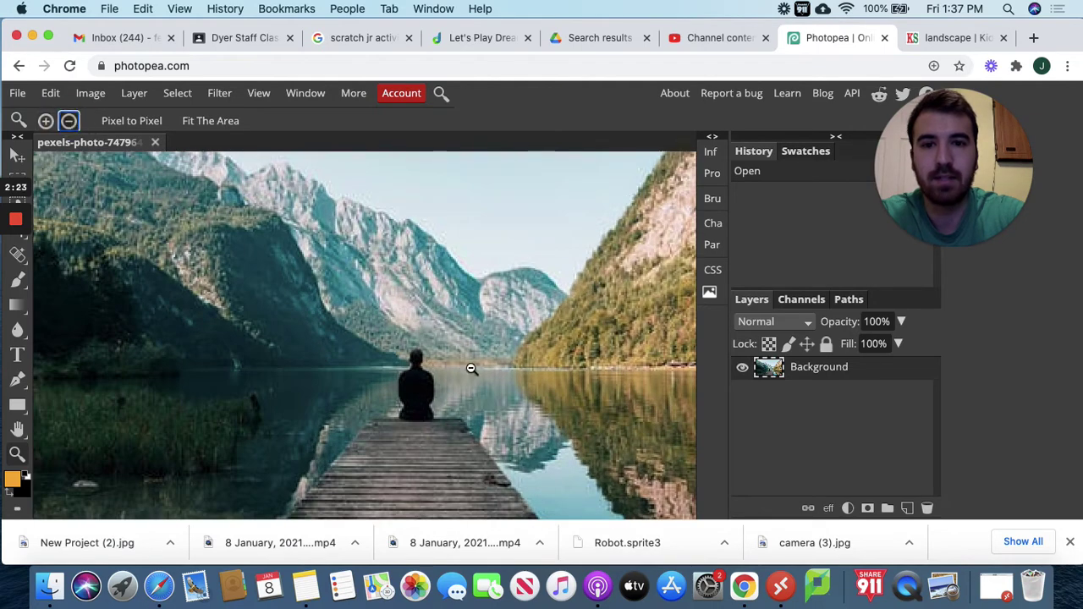
click(415, 368)
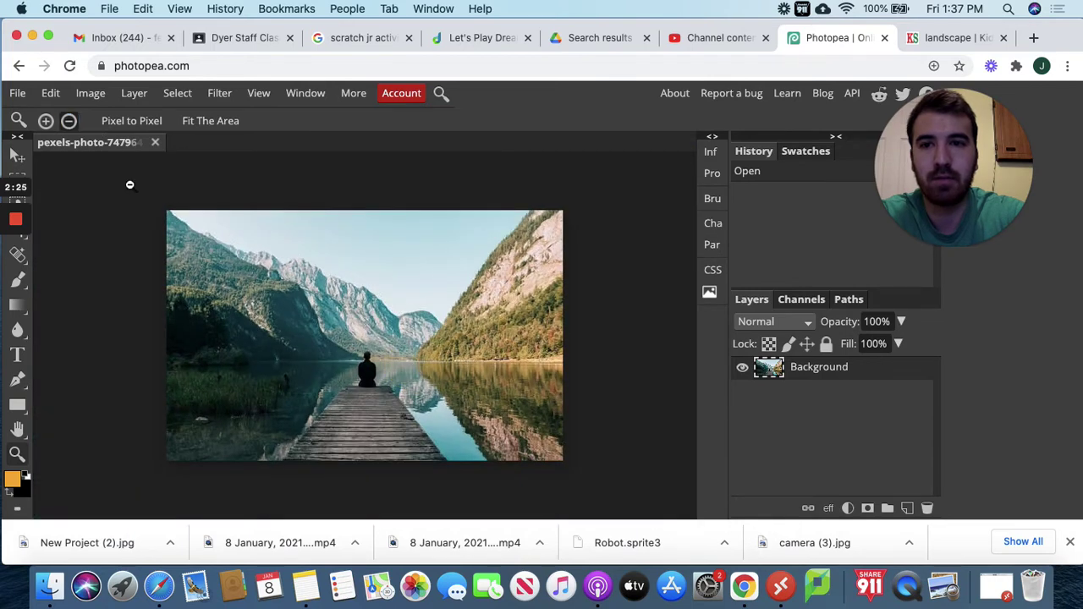
click(47, 121)
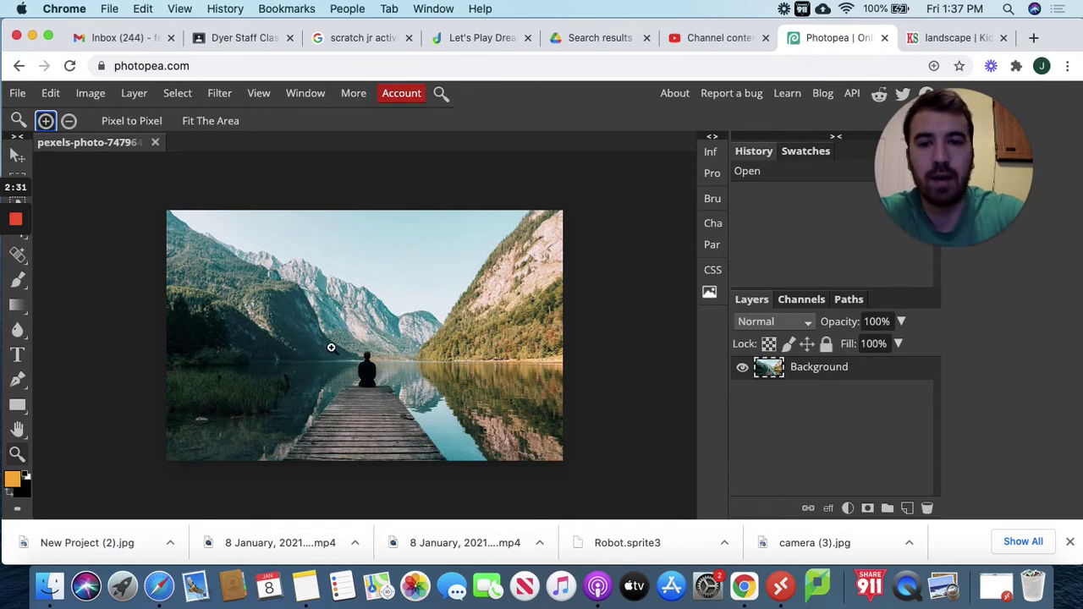
click(331, 348)
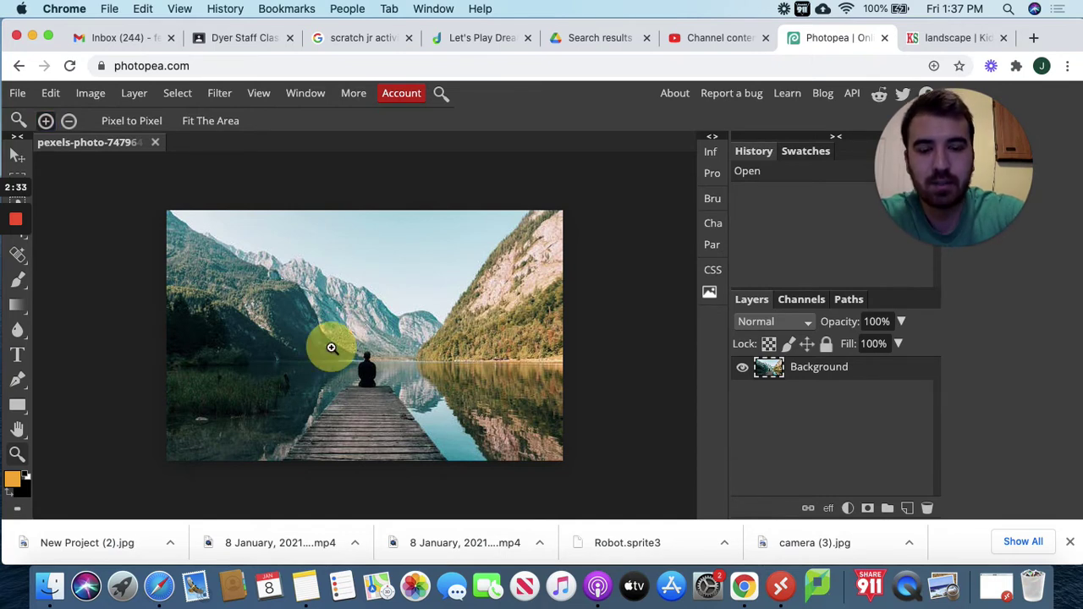
mouse_move(331, 348)
mouse_down()
mouse_move(378, 345)
mouse_move(343, 340)
mouse_up()
drag(372, 373, 438, 368)
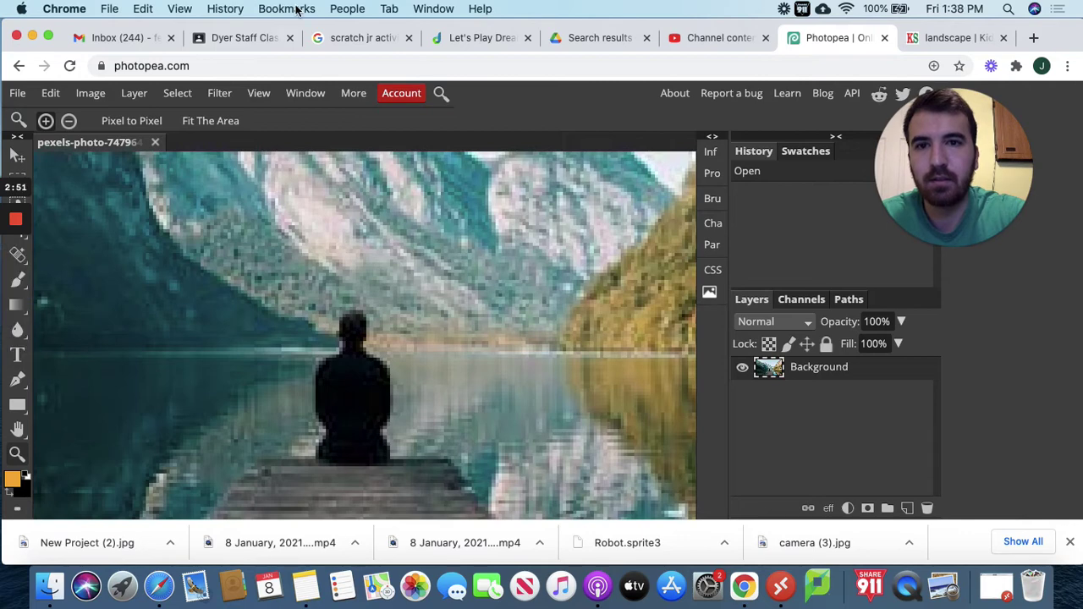
drag(286, 26, 312, 25)
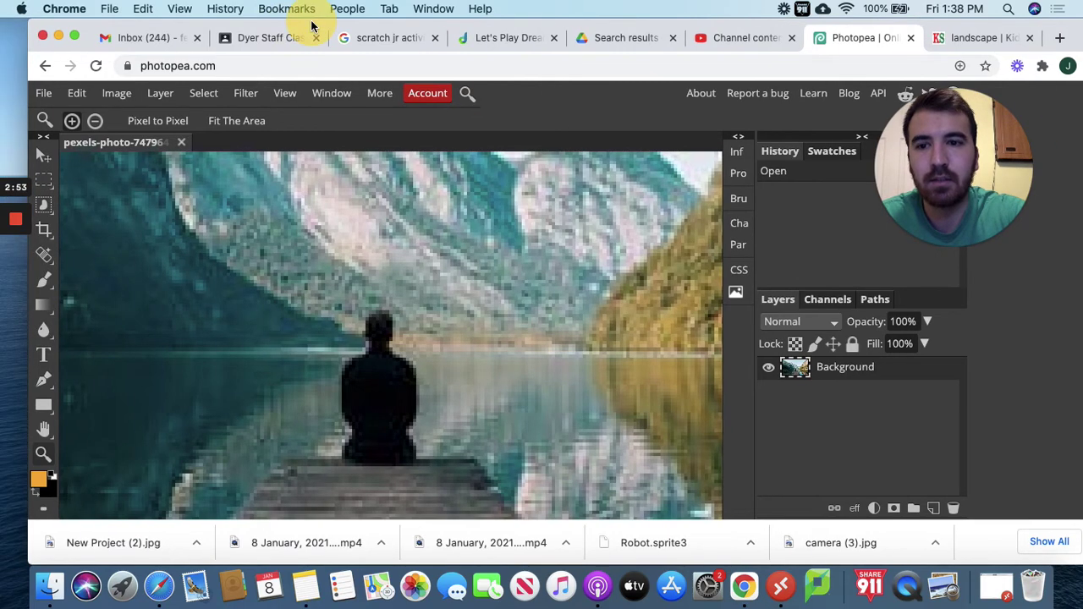
Activate the Clone Tool from the brush tool group in the toolbar
right_click(48, 333)
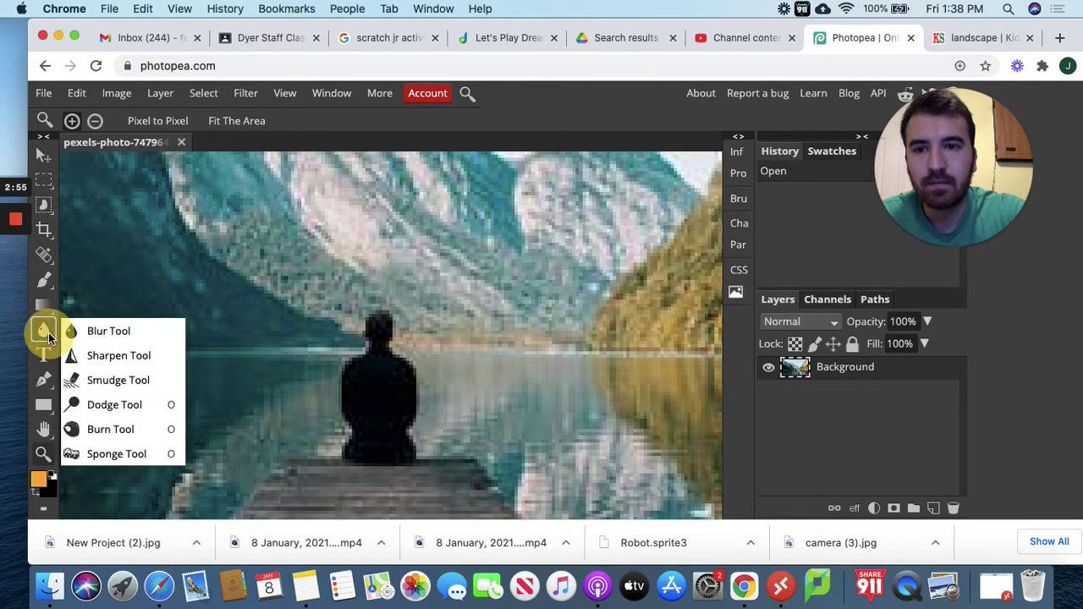
right_click(45, 382)
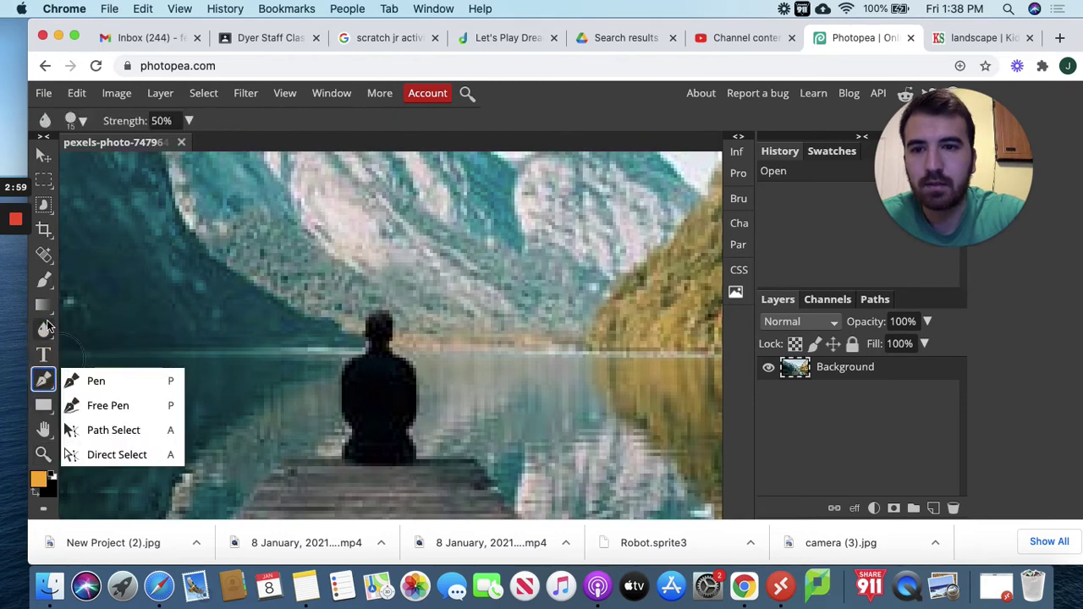
key(p)
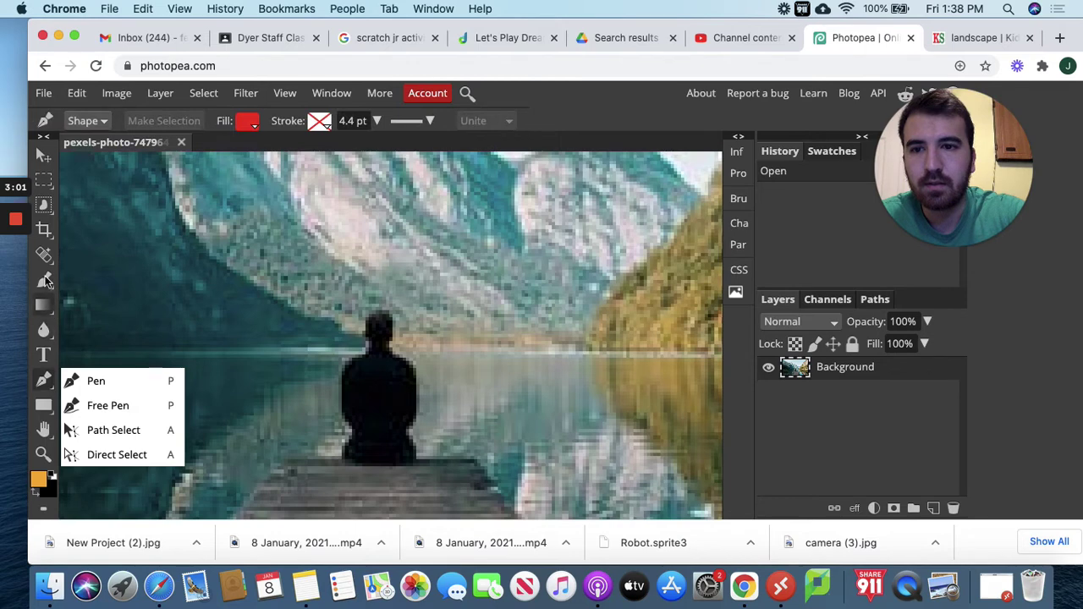
right_click(45, 280)
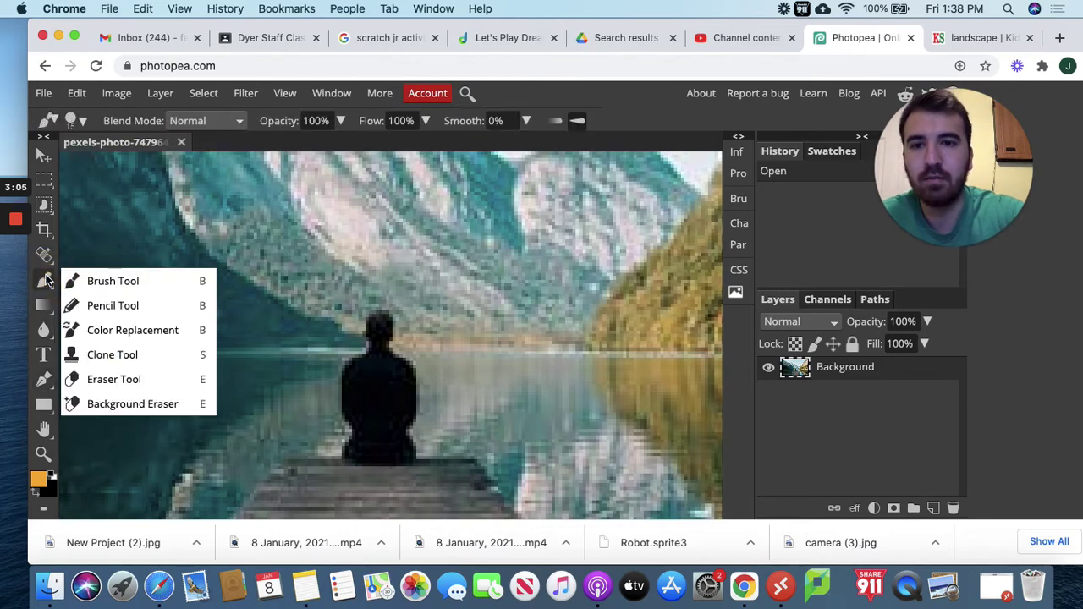
click(46, 281)
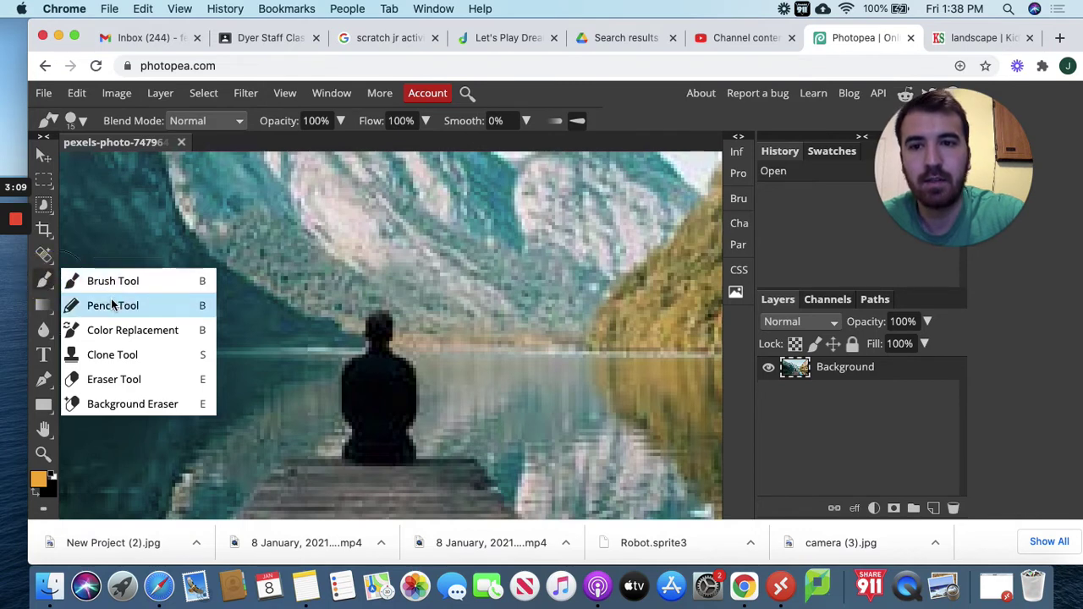
click(113, 354)
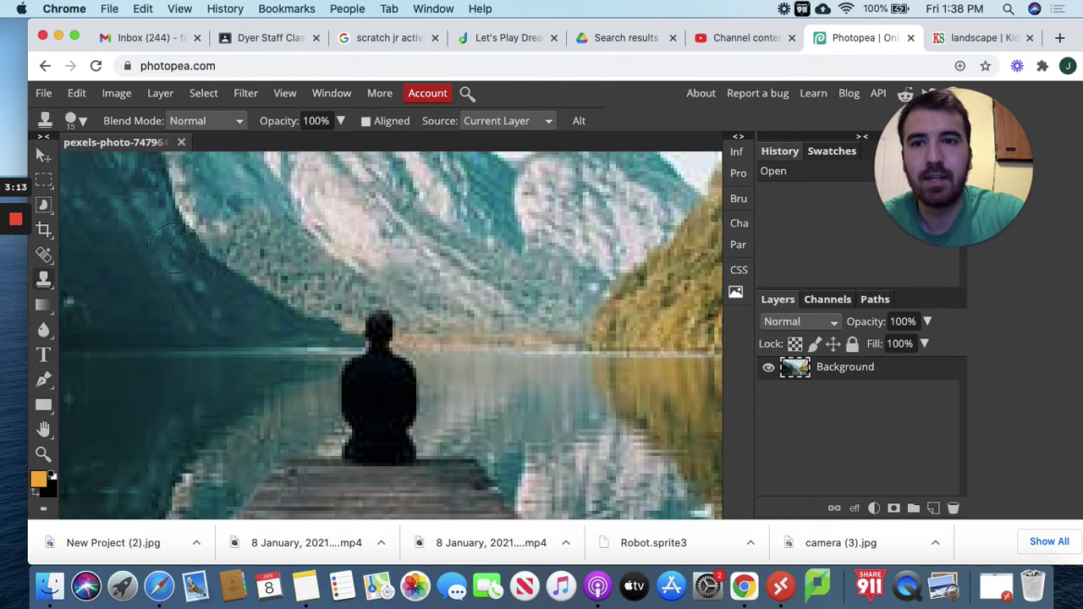
Set the Clone Tool brush to 24 px size and 0% hardness
click(82, 123)
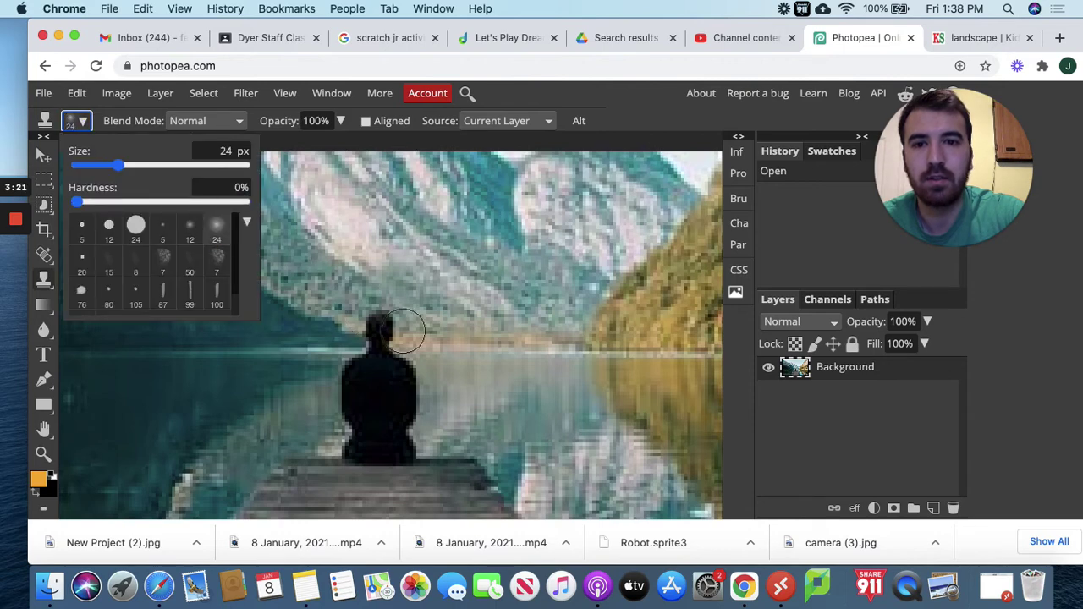
click(527, 133)
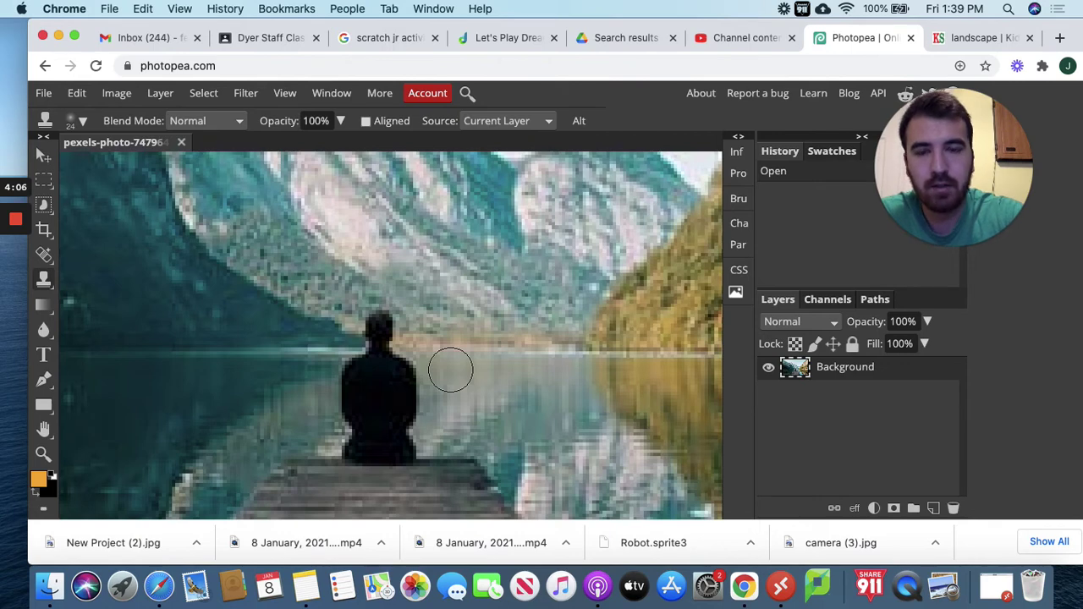
Clone lake water over the person's head, back, body and shadow until the dock is empty
mouse_move(451, 370)
mouse_down()
mouse_move(385, 374)
mouse_move(371, 358)
mouse_move(346, 383)
mouse_up()
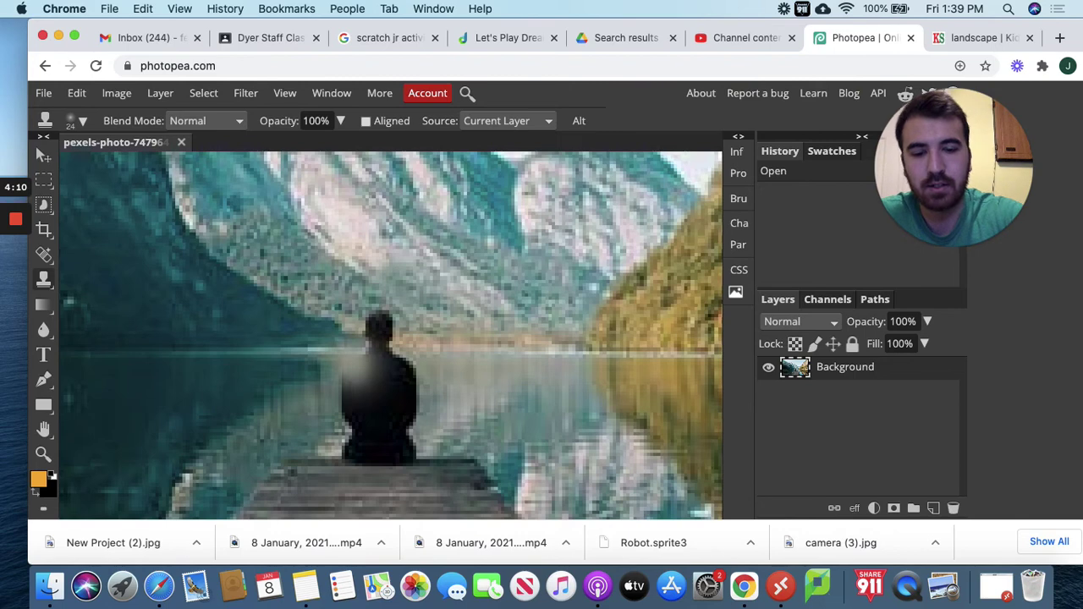
click(351, 362)
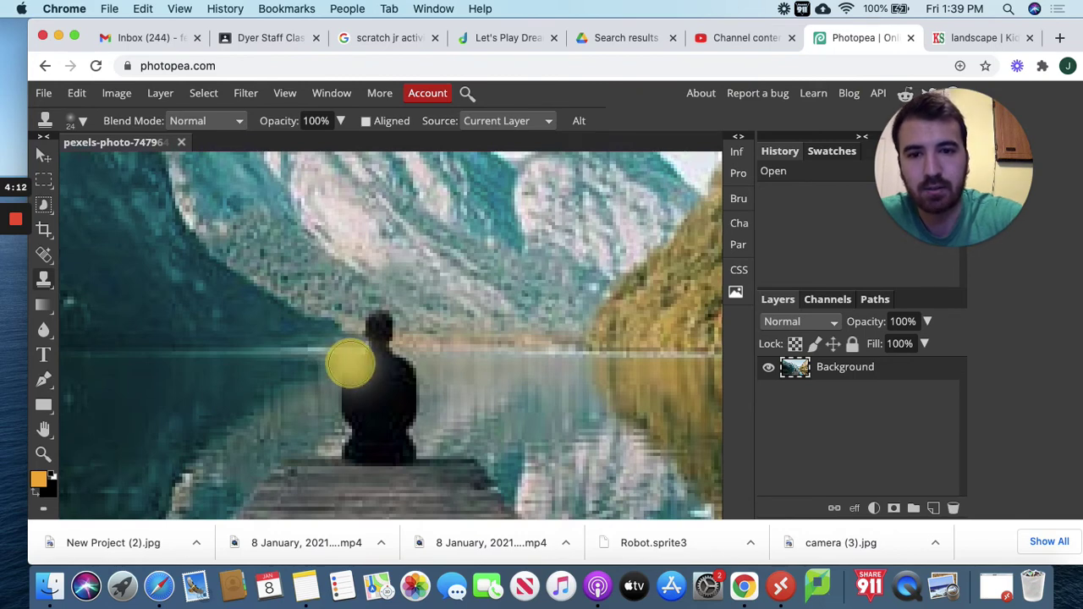
drag(350, 362, 414, 364)
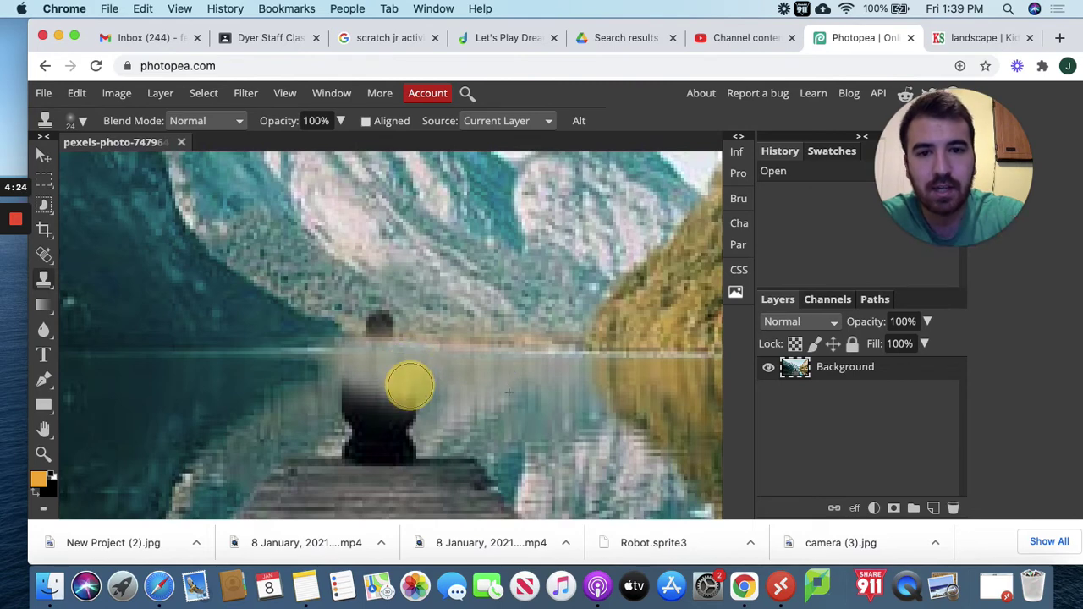
mouse_move(410, 396)
mouse_down()
mouse_move(363, 387)
mouse_move(350, 398)
mouse_up()
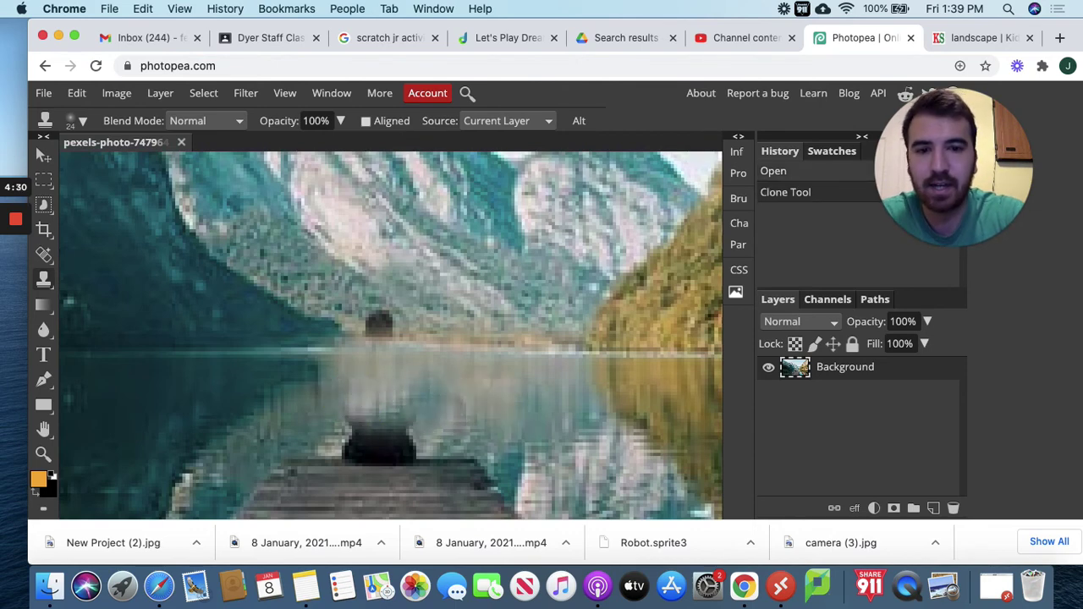
drag(338, 423, 364, 440)
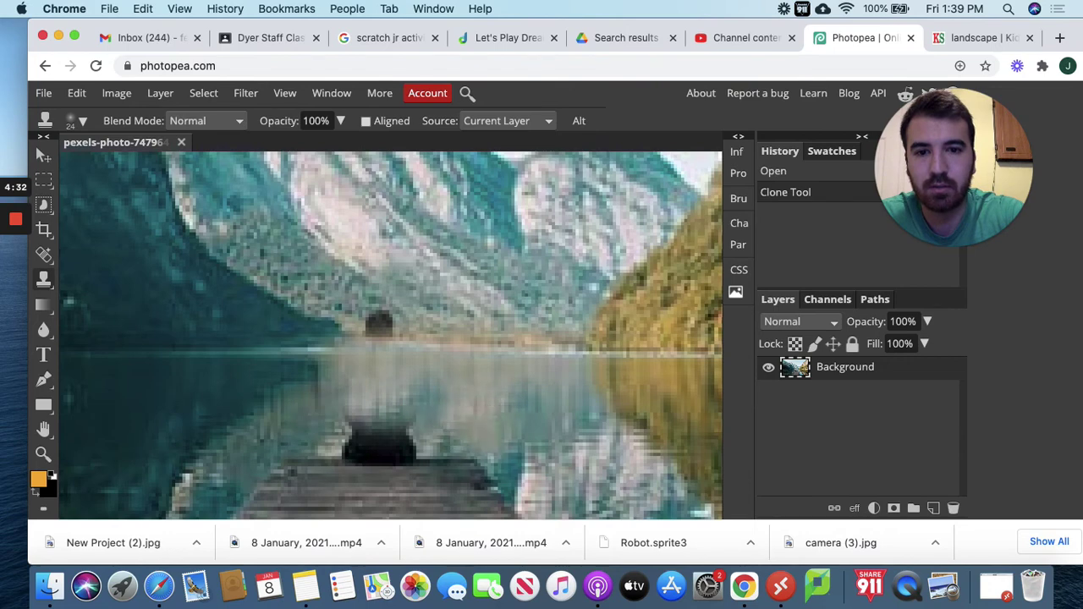
alt+click(466, 441)
mouse_move(407, 445)
mouse_down()
mouse_move(339, 438)
mouse_move(433, 435)
mouse_up()
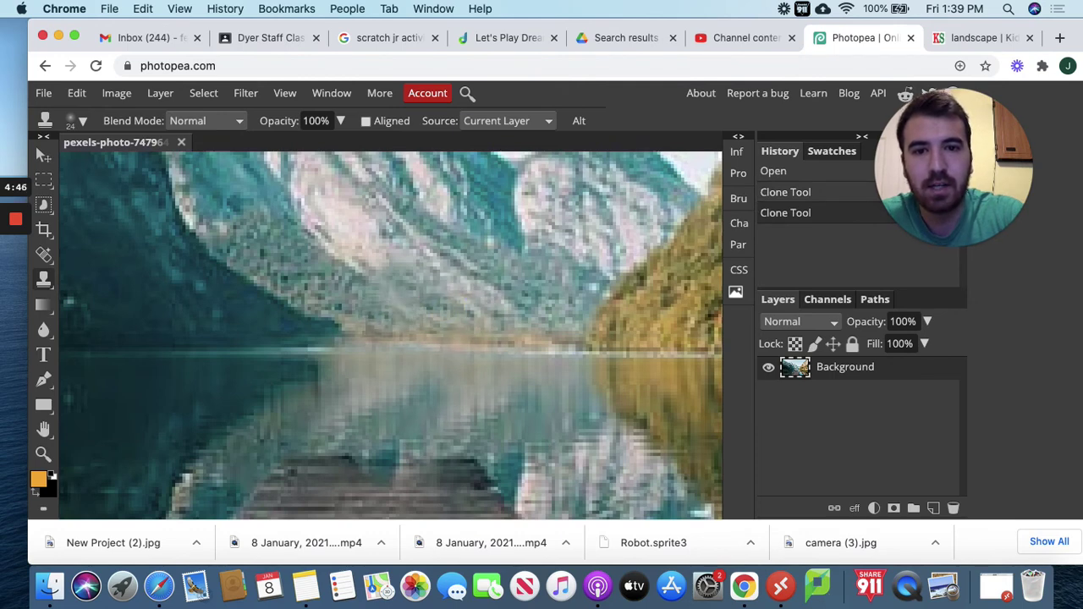
click(374, 317)
drag(374, 317, 392, 315)
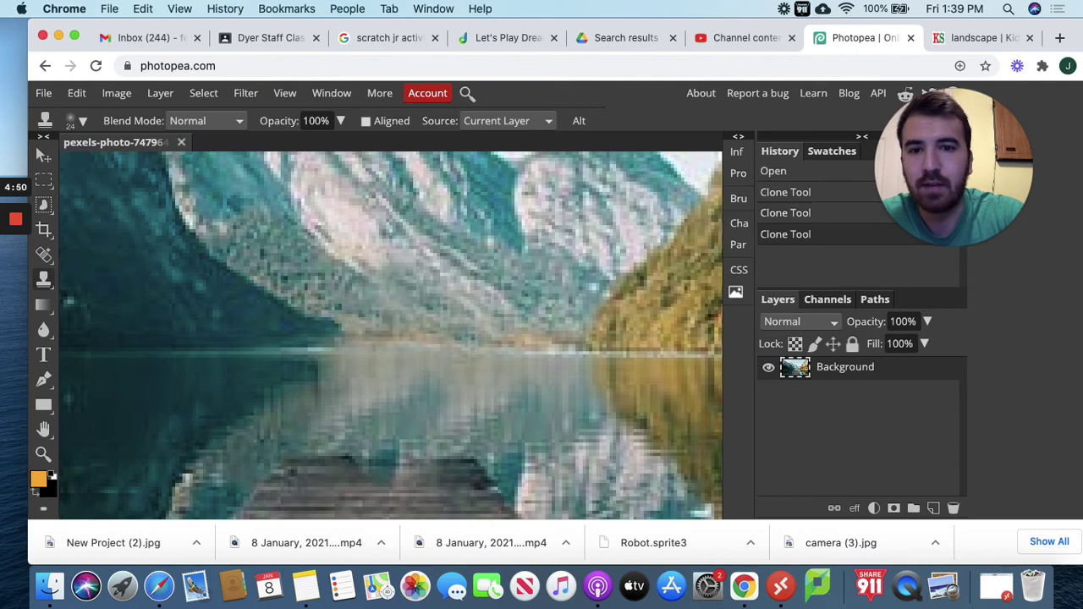
click(44, 452)
Zoom out to frame the whole retouched photo with the empty dock
drag(286, 309, 220, 321)
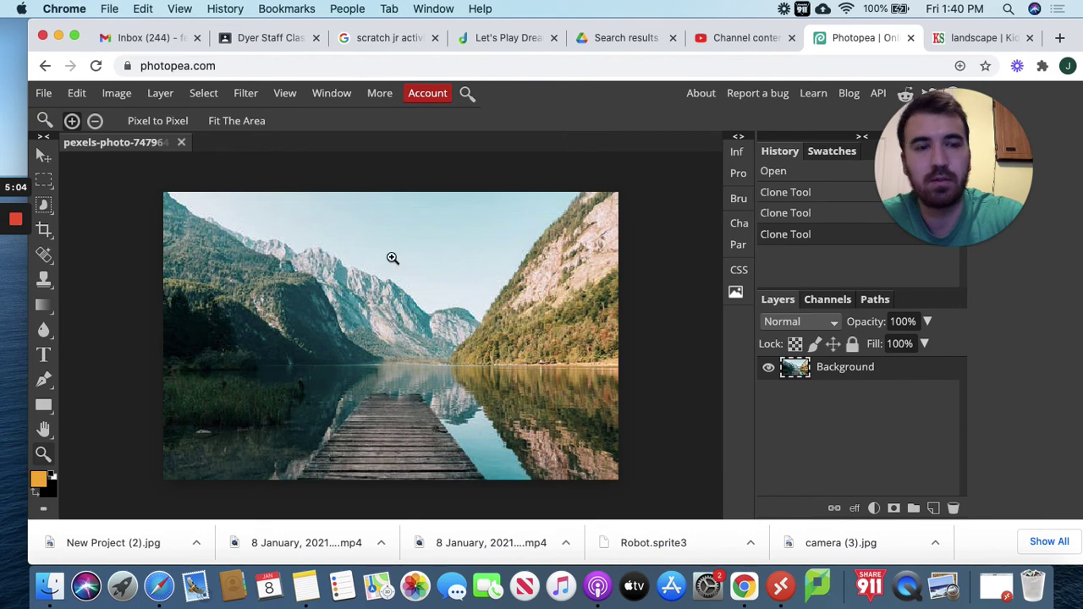
drag(349, 307, 400, 282)
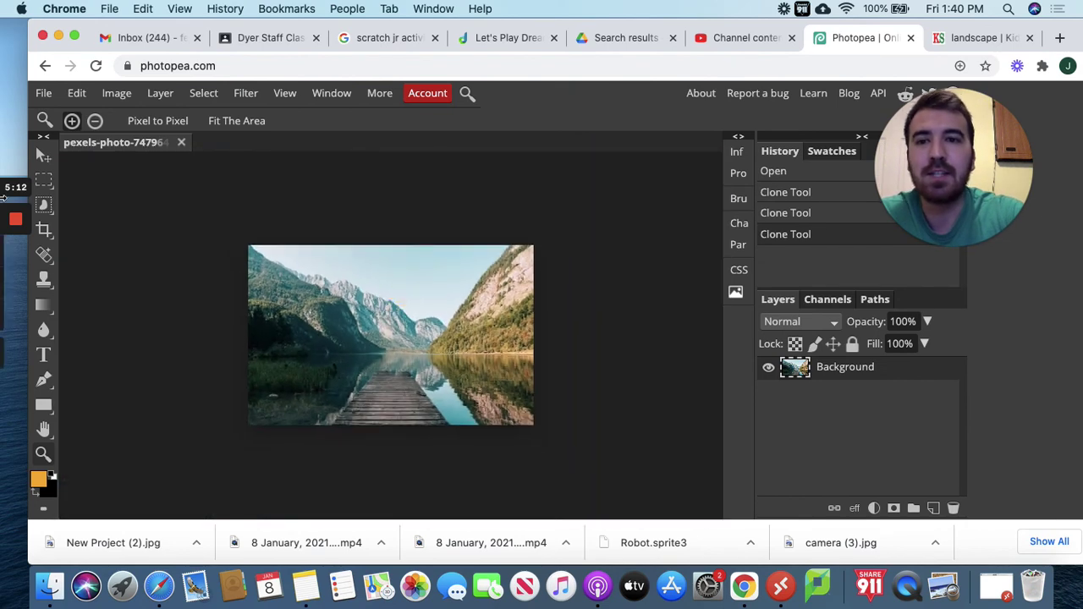